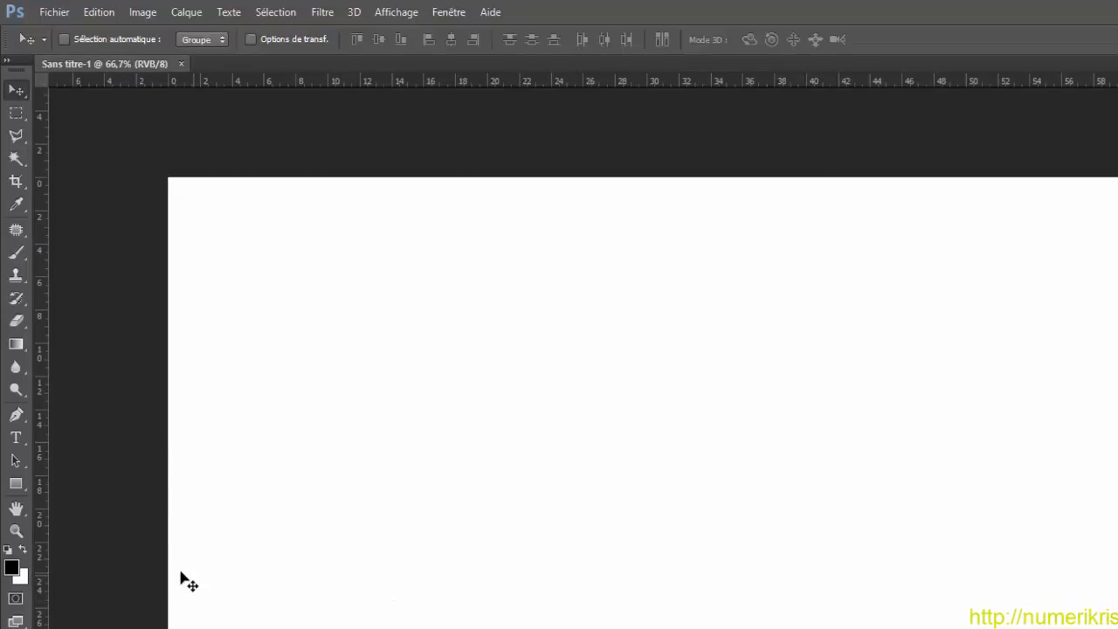
Step: Add the text NUMERIKRIS in large black letters across the upper half of the blank canvas
click(15, 439)
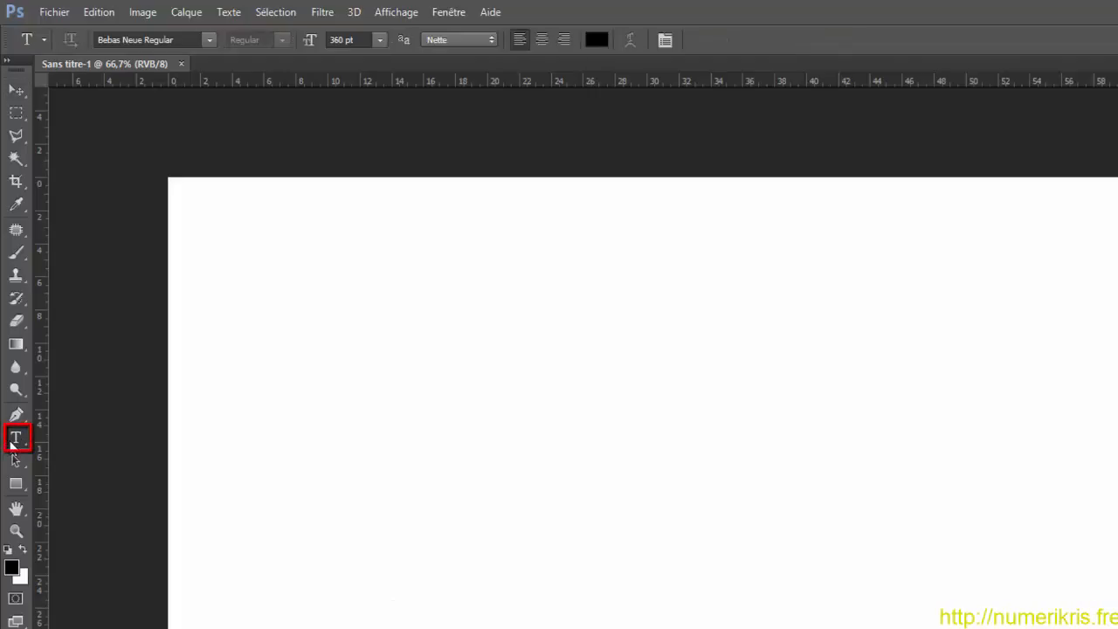
click(268, 490)
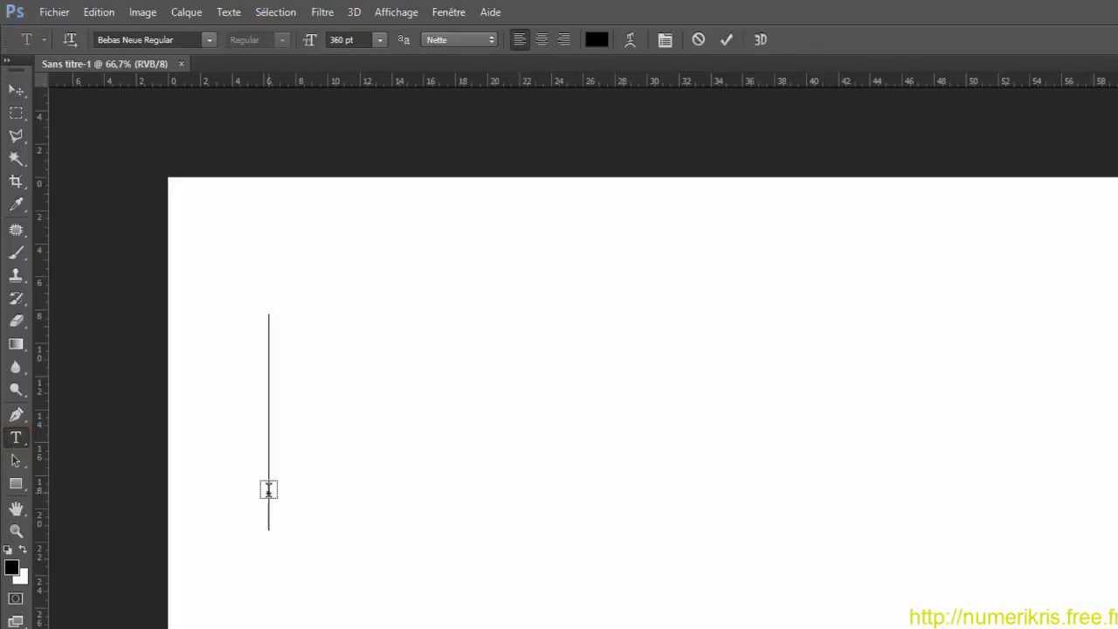
text(NUM)
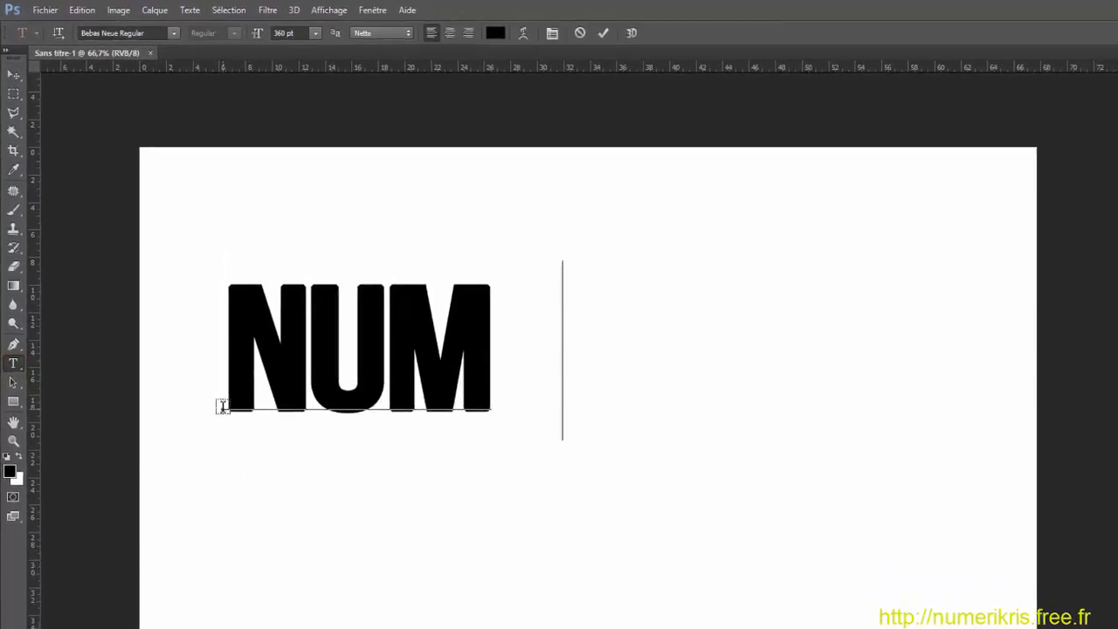
text(ERIKRIS)
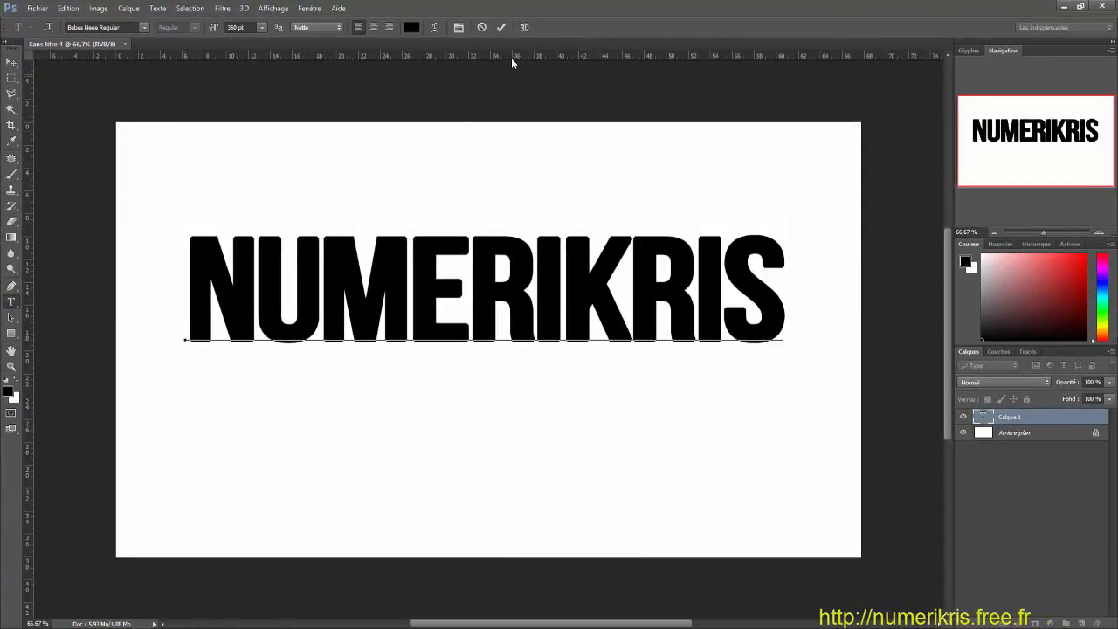
click(502, 28)
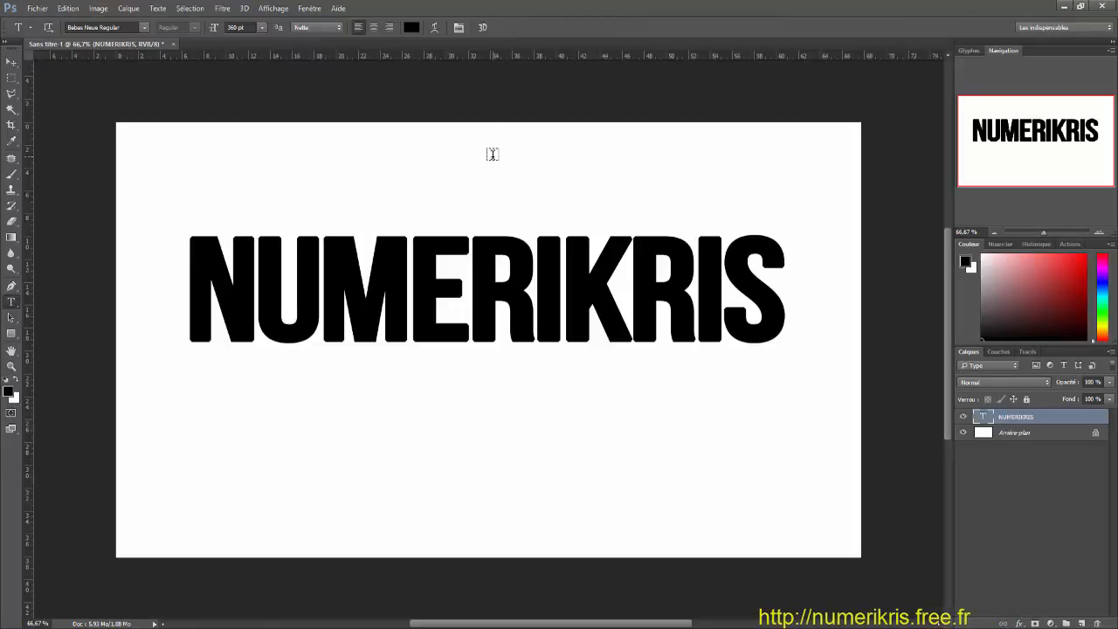
Step: Center the NUMERIKRIS text vertically and horizontally on the whole canvas, and clear the selection
key(ctrl+a)
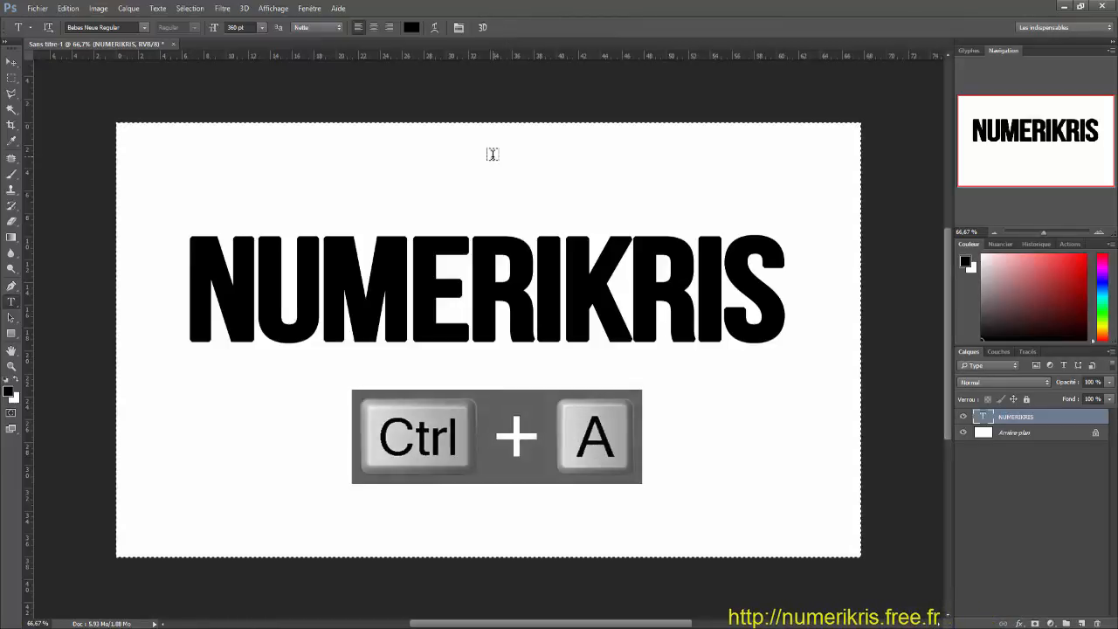
key(v)
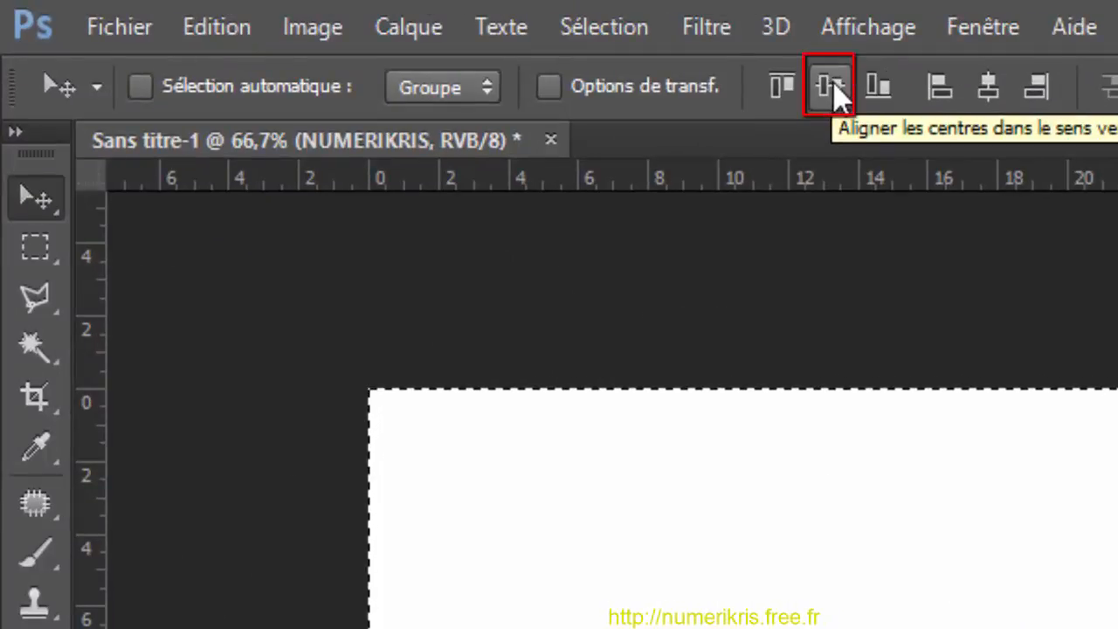
click(833, 84)
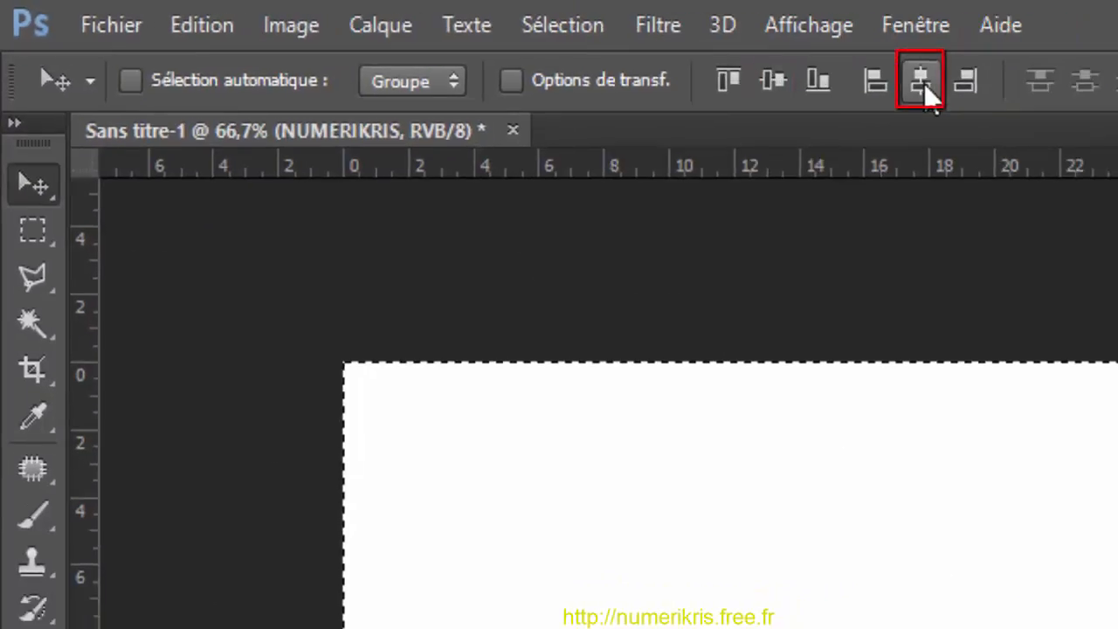
click(925, 84)
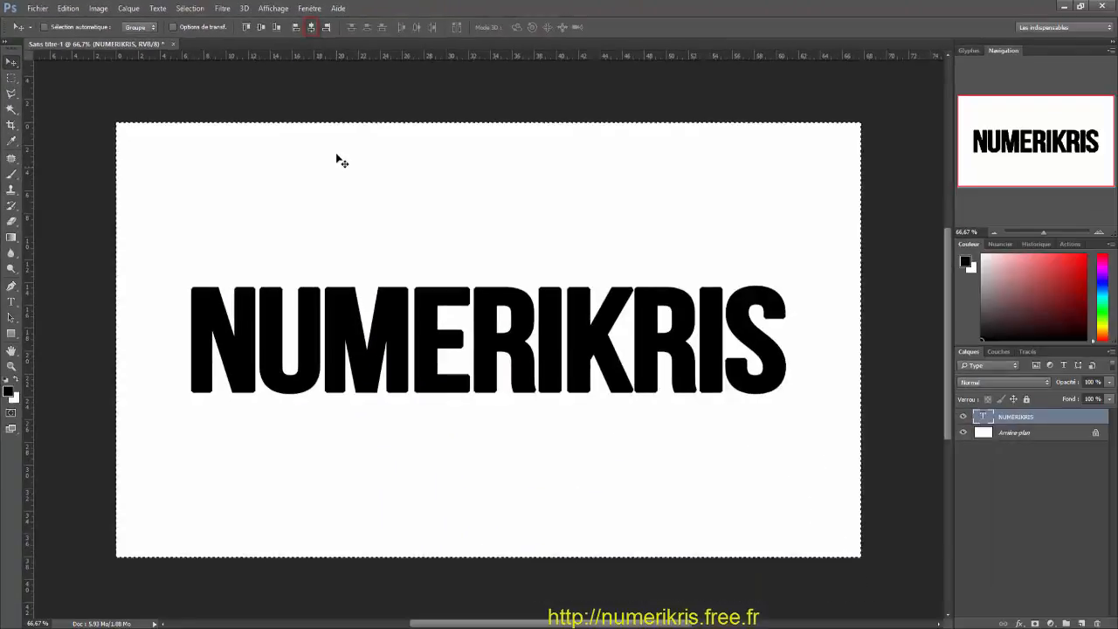
key(ctrl+d)
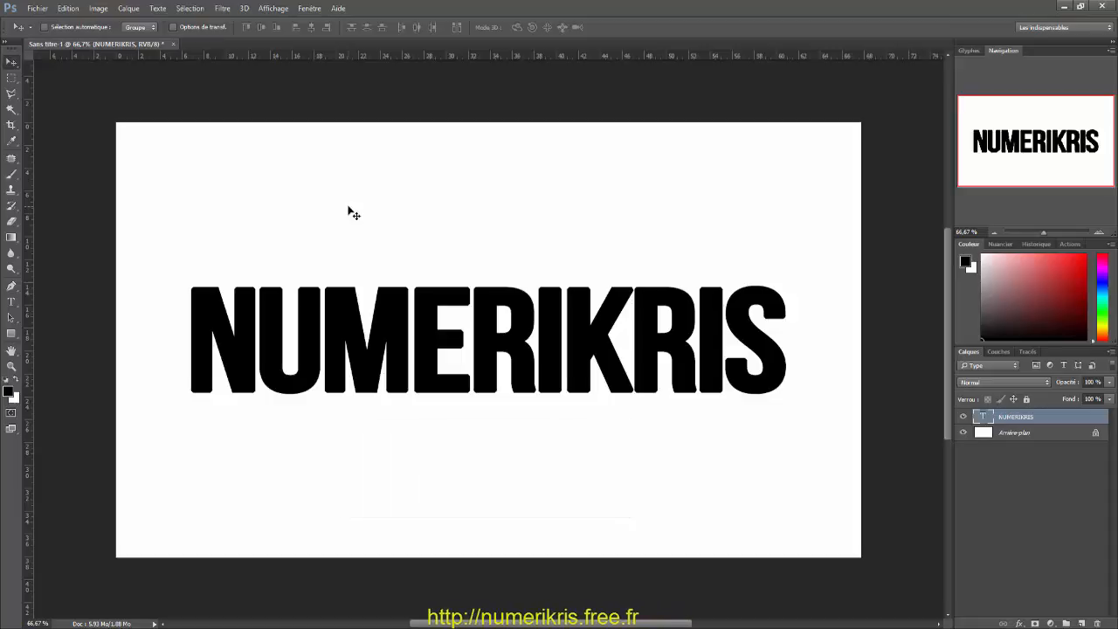
Step: Open the five JPG photos from istanbul3.jpg to new-york1.jpg in the Photo Splashes Text Effect folder
click(38, 8)
click(48, 33)
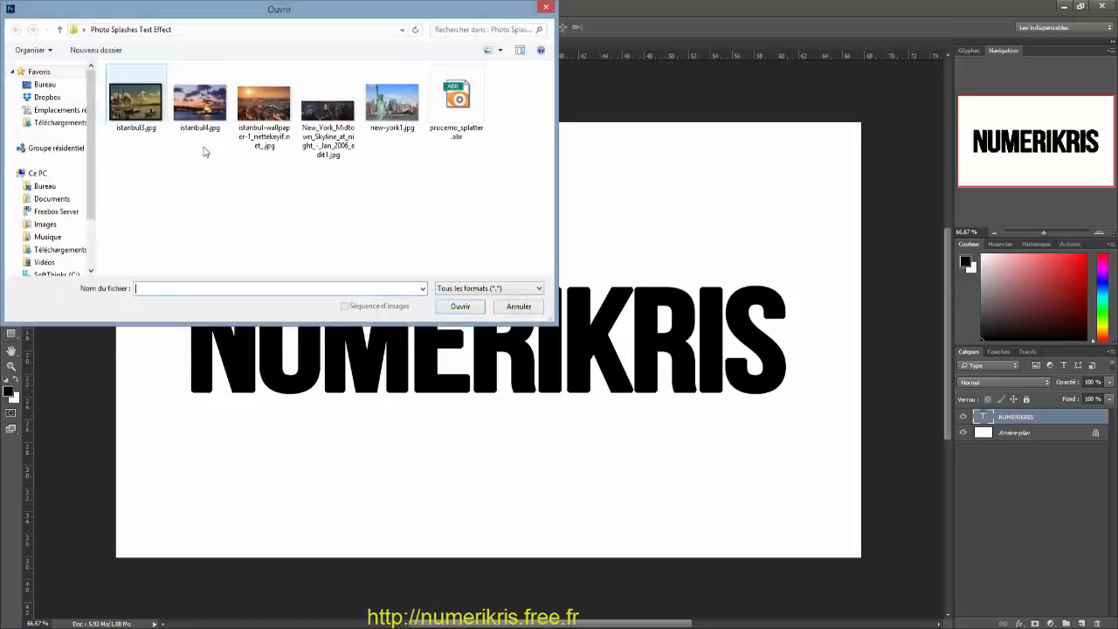
click(128, 112)
shift+click(396, 117)
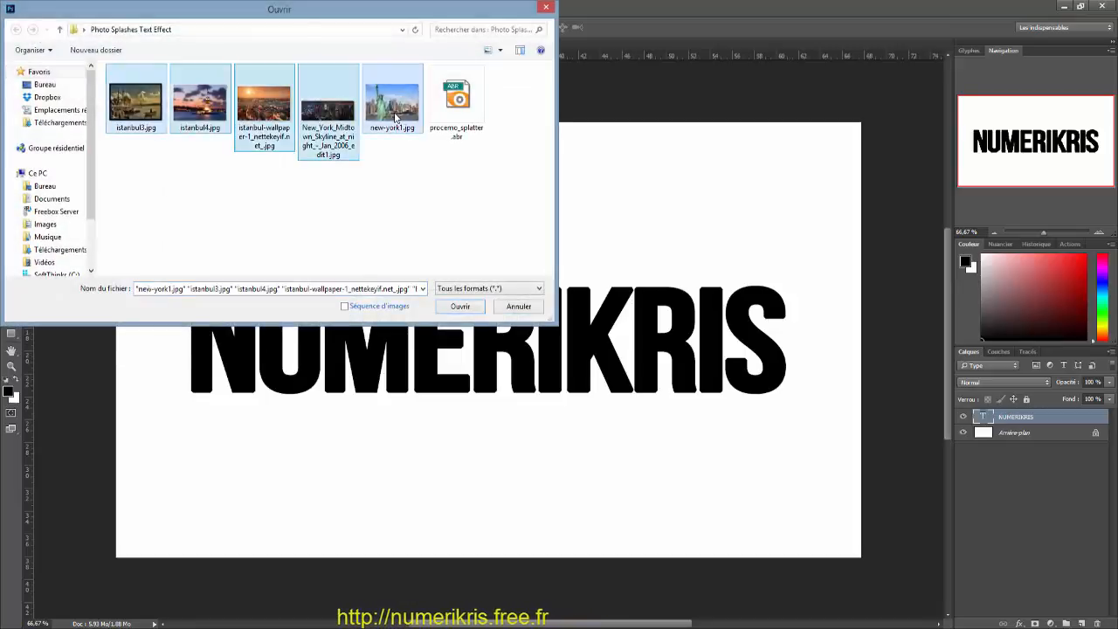
click(459, 307)
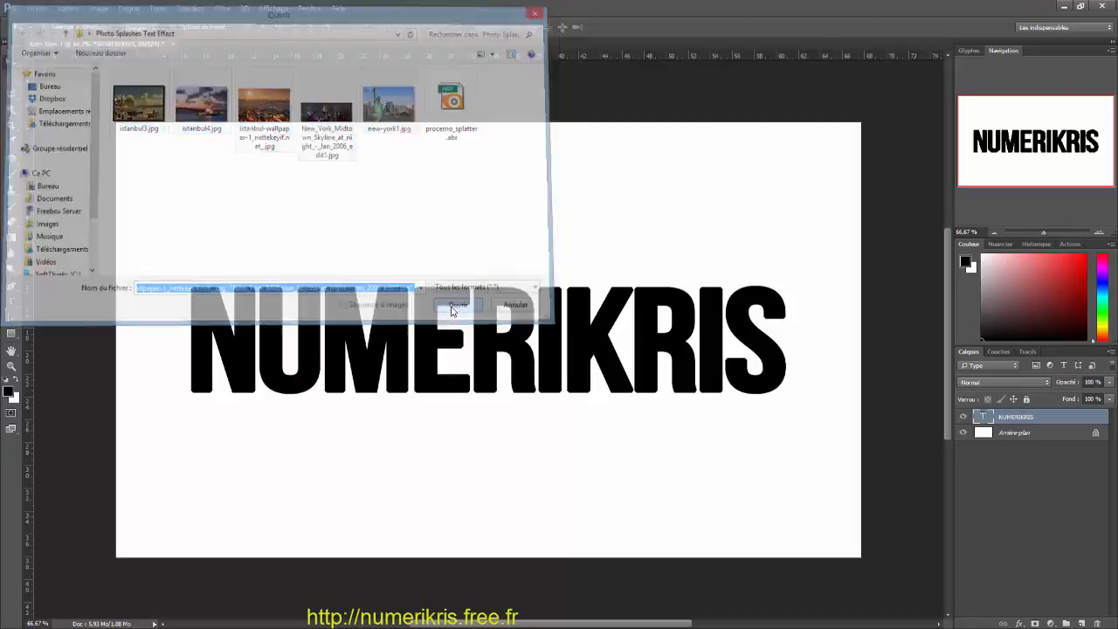
Step: Copy the new-york1.jpg and New York Midtown skyline photos into the NUMERIKRIS document as layers, closing each source file
key(v)
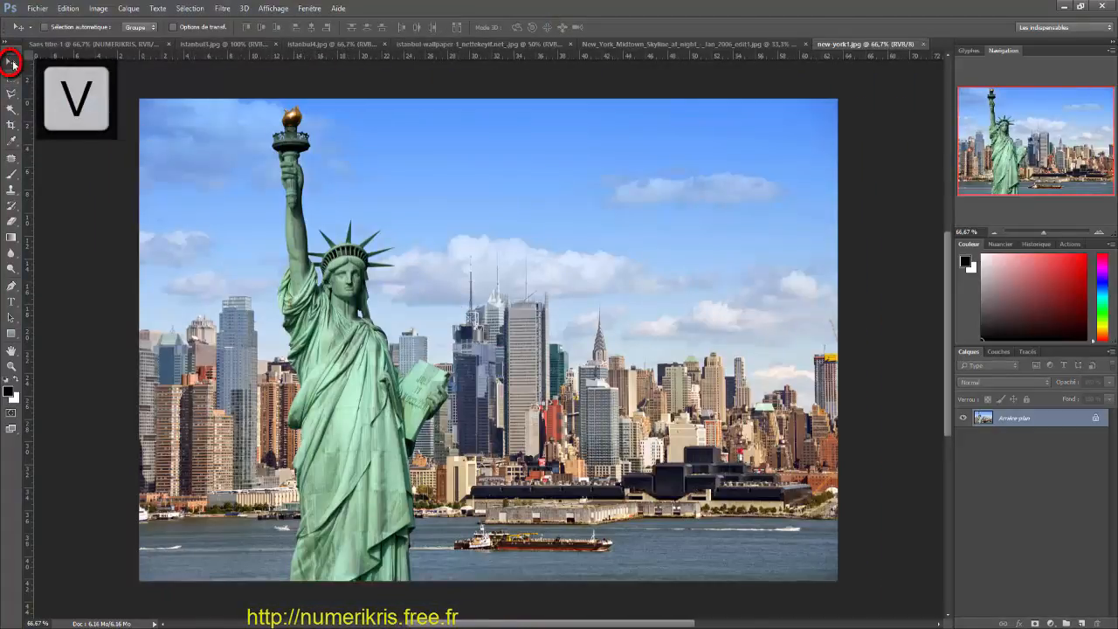
drag(368, 150, 406, 247)
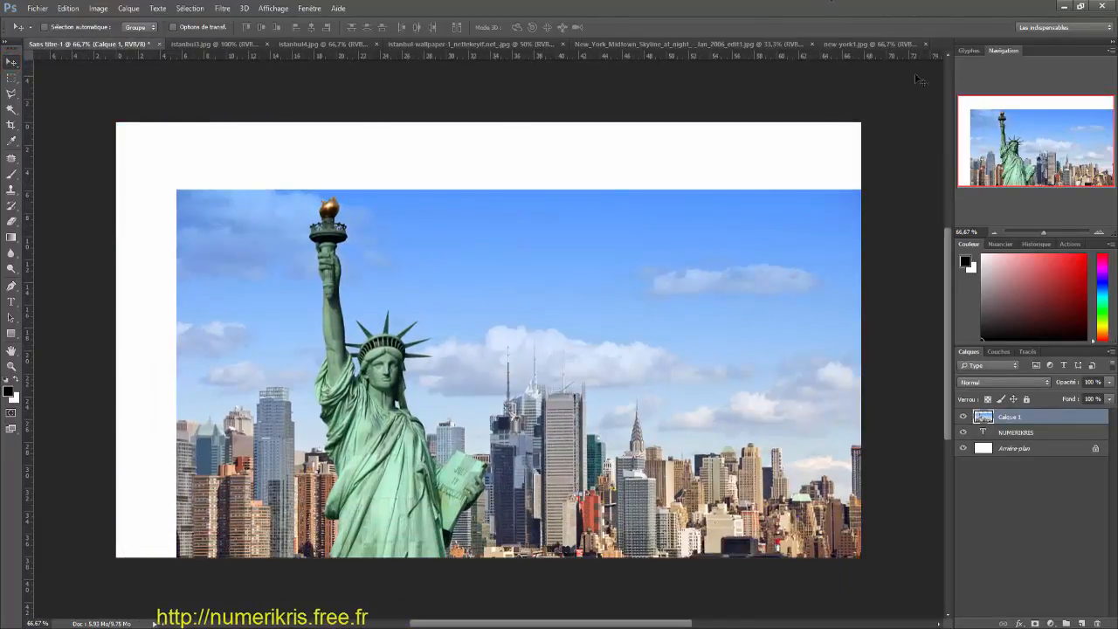
click(925, 45)
click(696, 46)
drag(420, 253, 360, 318)
click(828, 44)
Step: Copy the istanbul-wallpaper and istanbul4.jpg photos into the NUMERIKRIS document as new layers, closing each source file
click(489, 45)
drag(384, 262, 372, 292)
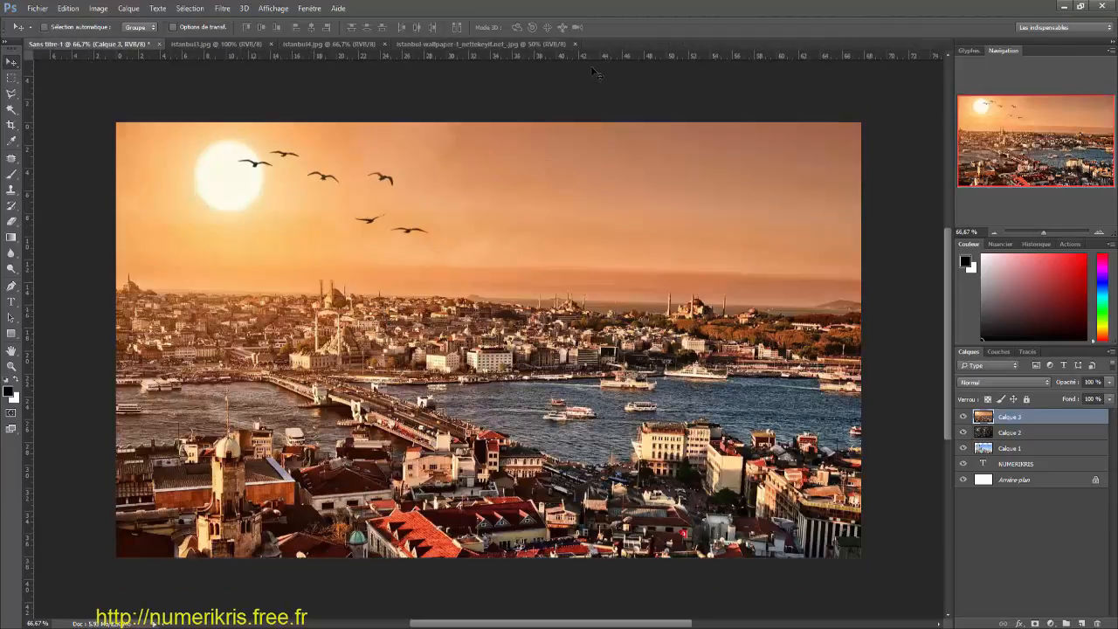
click(575, 44)
click(328, 45)
drag(336, 227, 297, 306)
click(384, 45)
Step: Copy the istanbul3.jpg photo into the NUMERIKRIS document as a new layer and close its source file
click(218, 45)
drag(262, 192, 164, 51)
click(210, 45)
drag(265, 289, 297, 264)
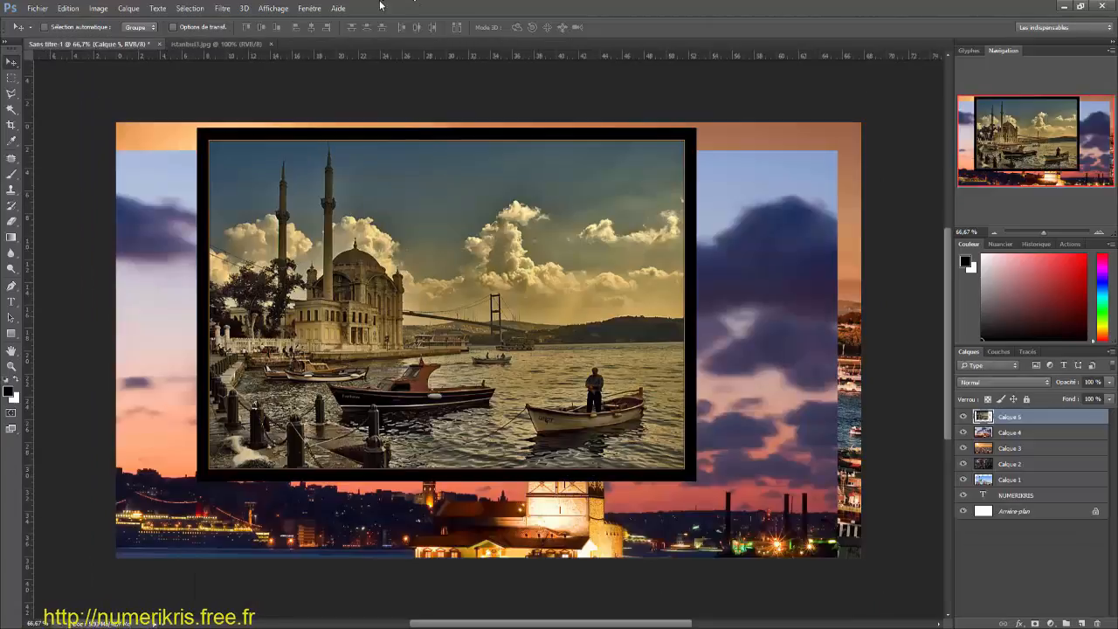
click(271, 44)
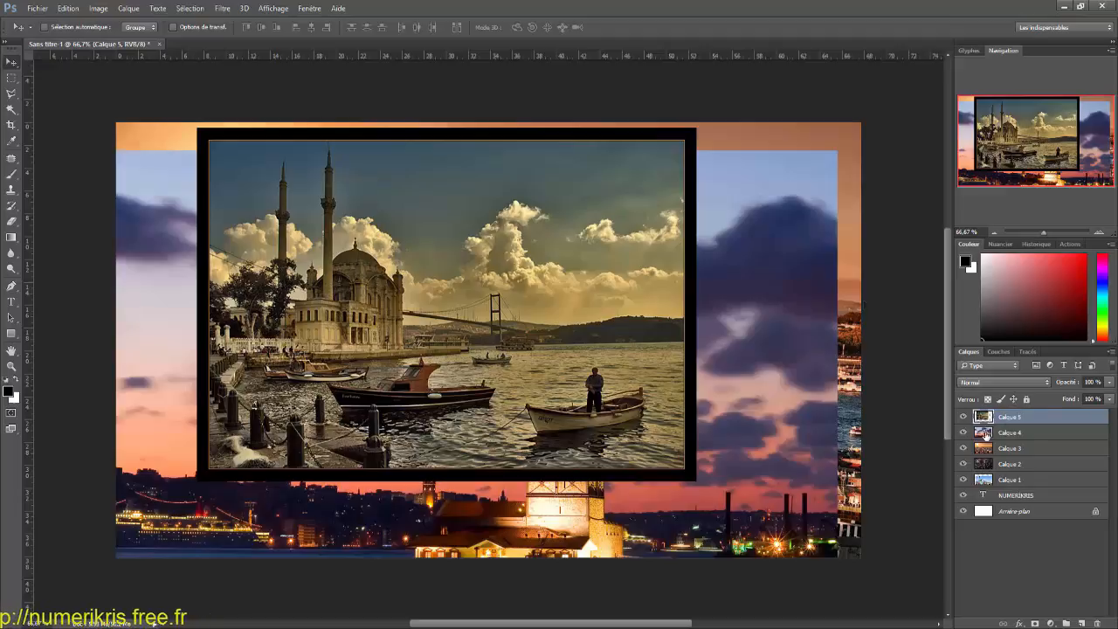
Step: Move the NUMERIKRIS text layer above all photo layers and hide Calque 4, Calque 3, Calque 2 and Calque 1
click(1025, 498)
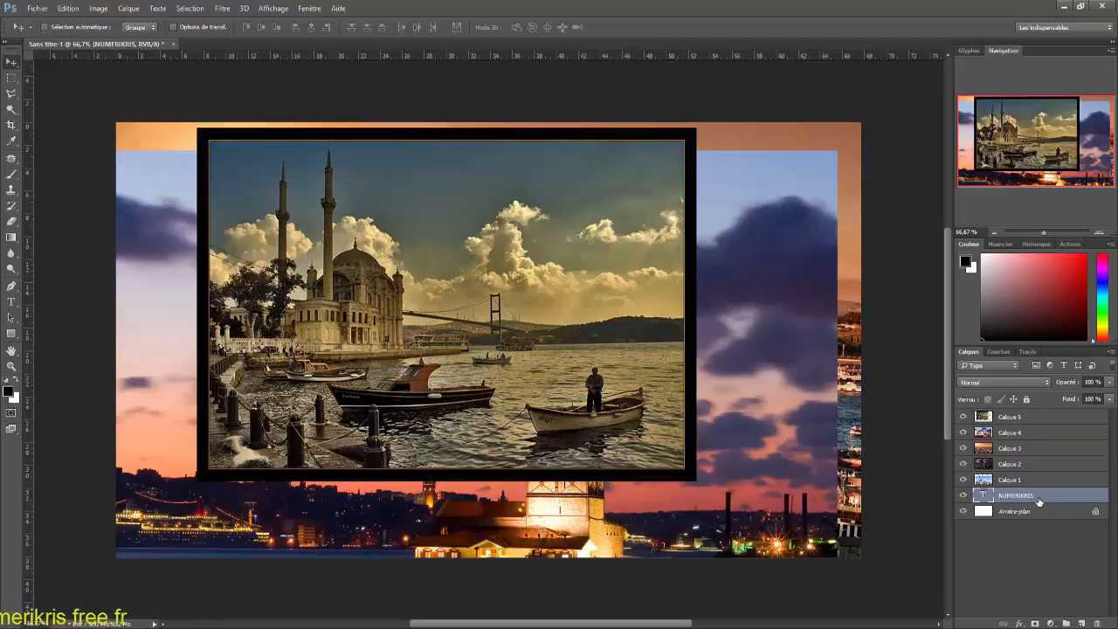
drag(1038, 500, 1037, 413)
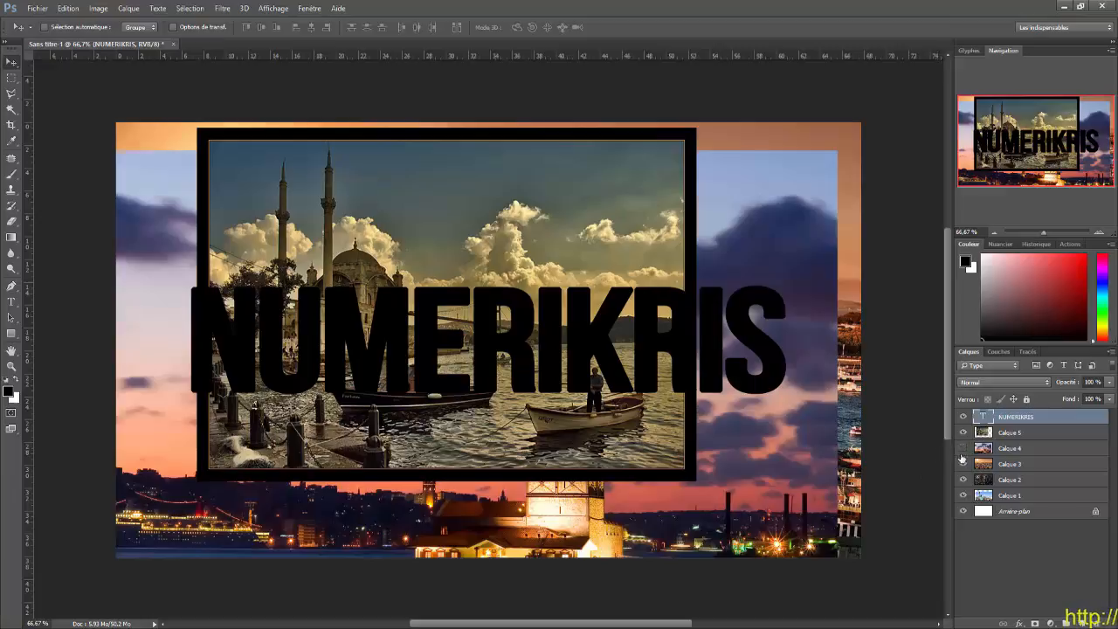
click(963, 449)
click(963, 463)
click(964, 480)
click(963, 495)
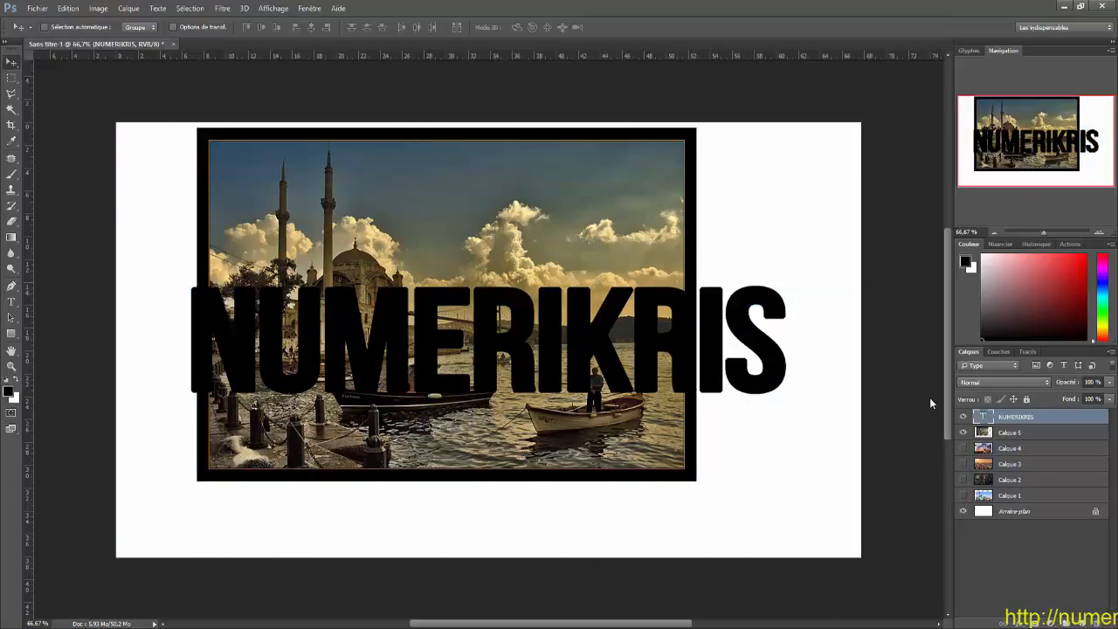
Step: Position the mosque photo on Calque 5 behind the first letters of the text, so its boats fall within the lettering
click(1063, 434)
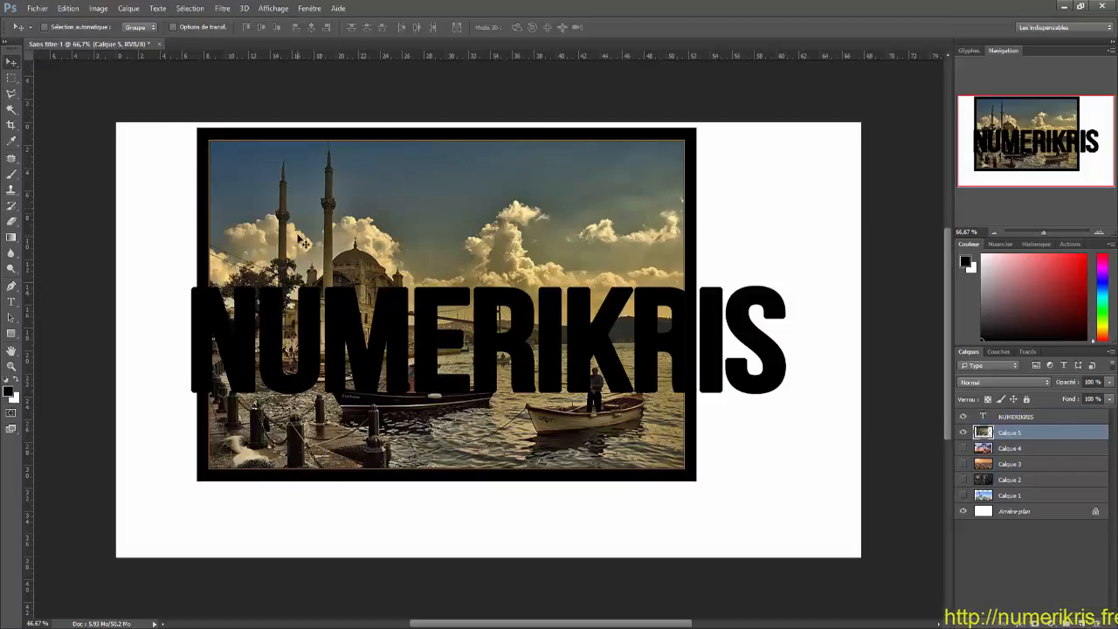
drag(302, 242, 348, 223)
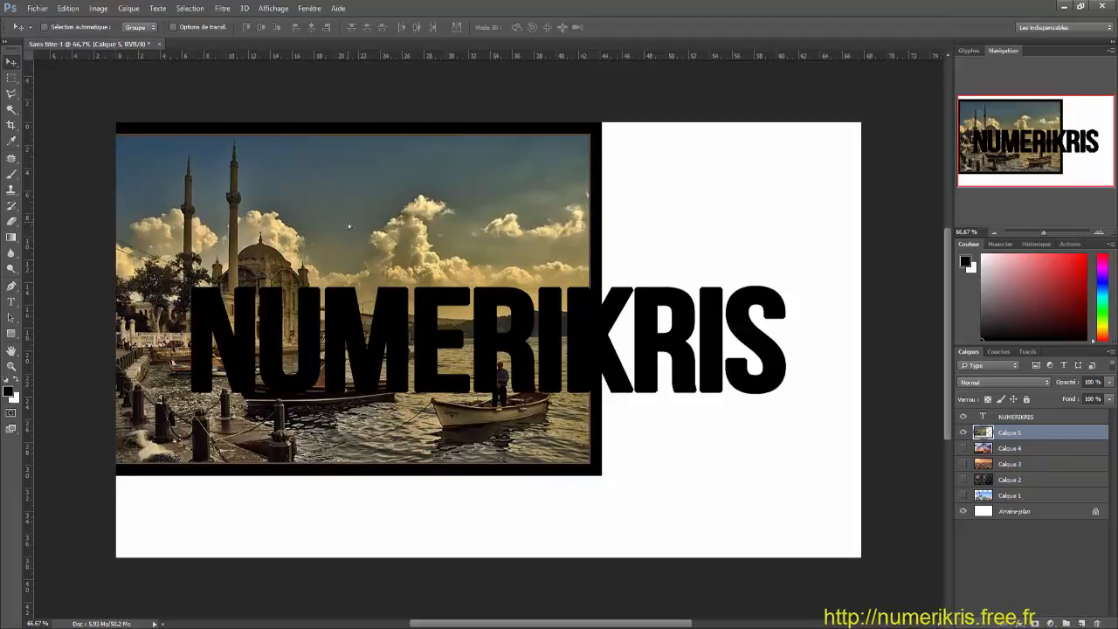
drag(355, 431, 396, 403)
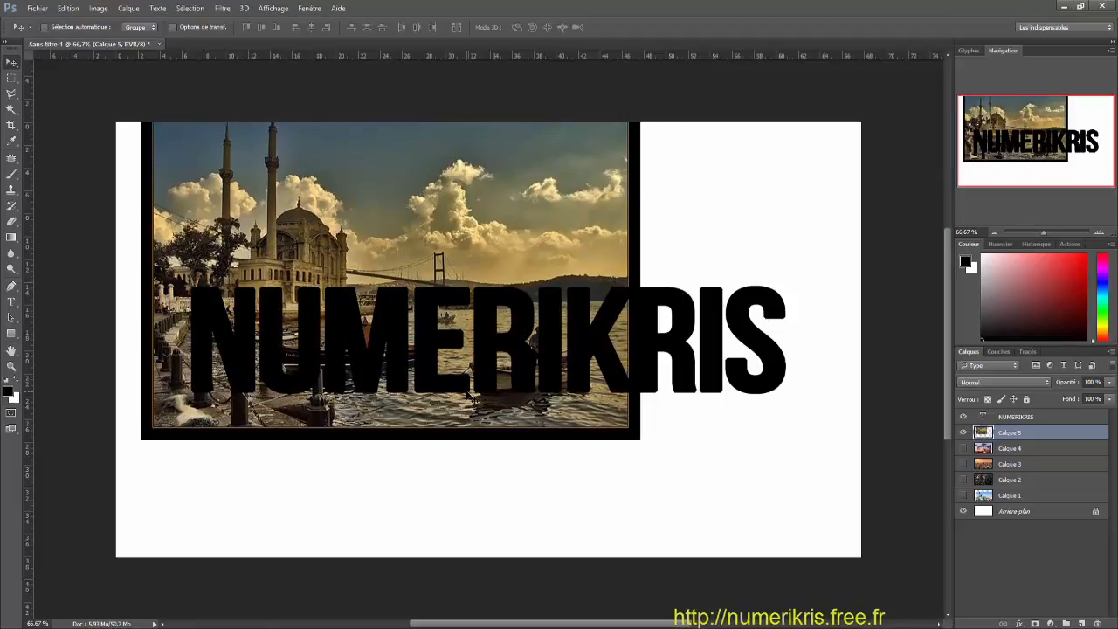
Step: Lower the opacity of Calque 5 to 71% and move the NUMERIKRIS text layer beneath all the photo layers
click(1109, 383)
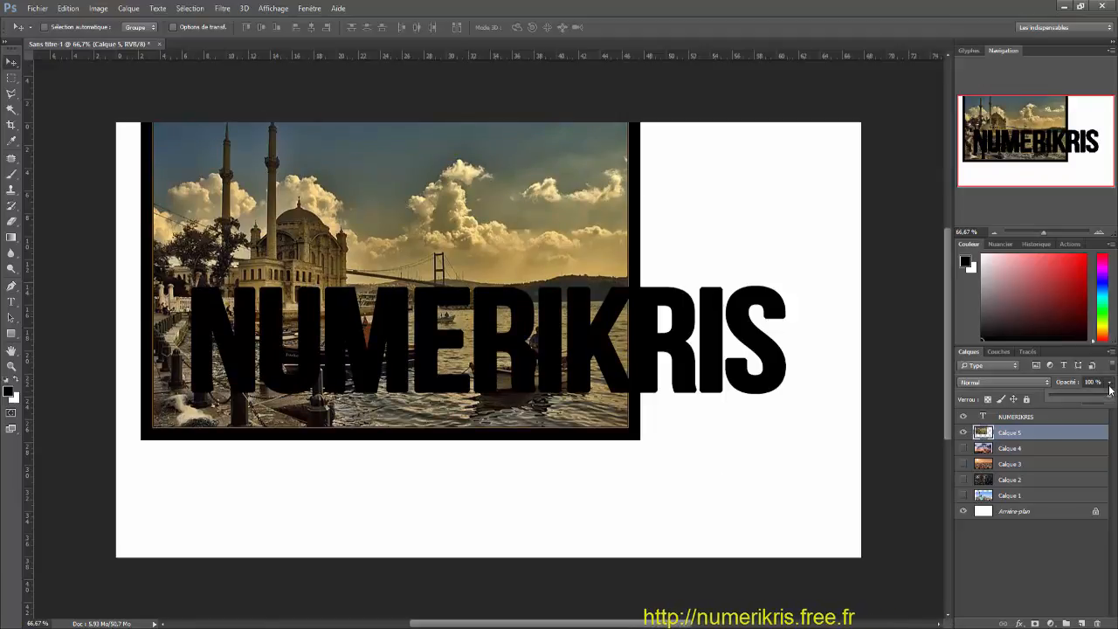
drag(1109, 398, 1094, 399)
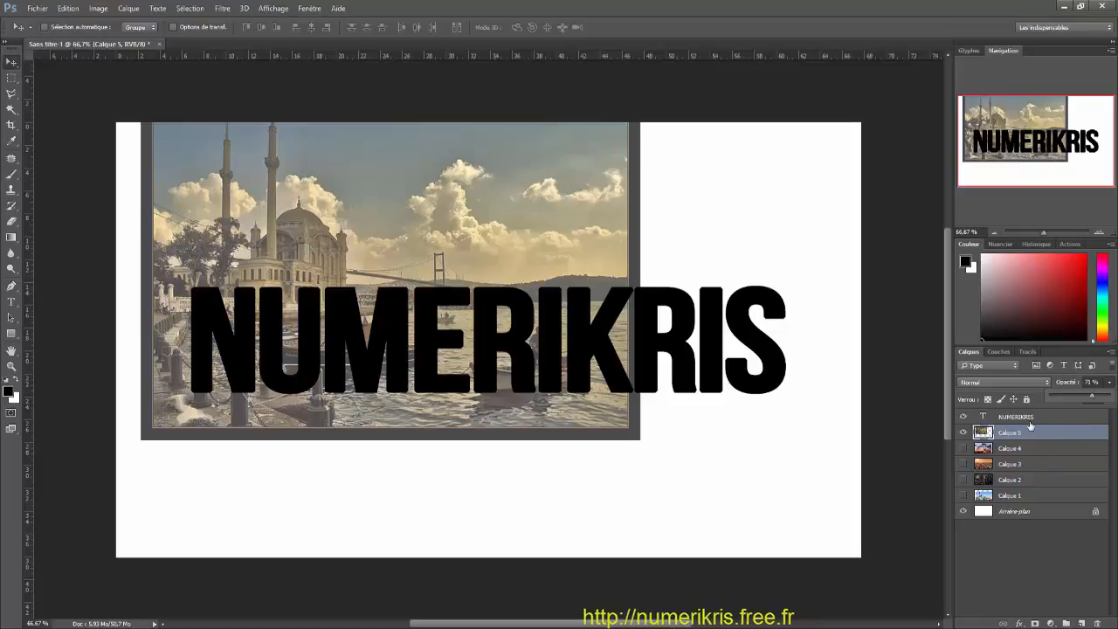
drag(1030, 420, 1036, 506)
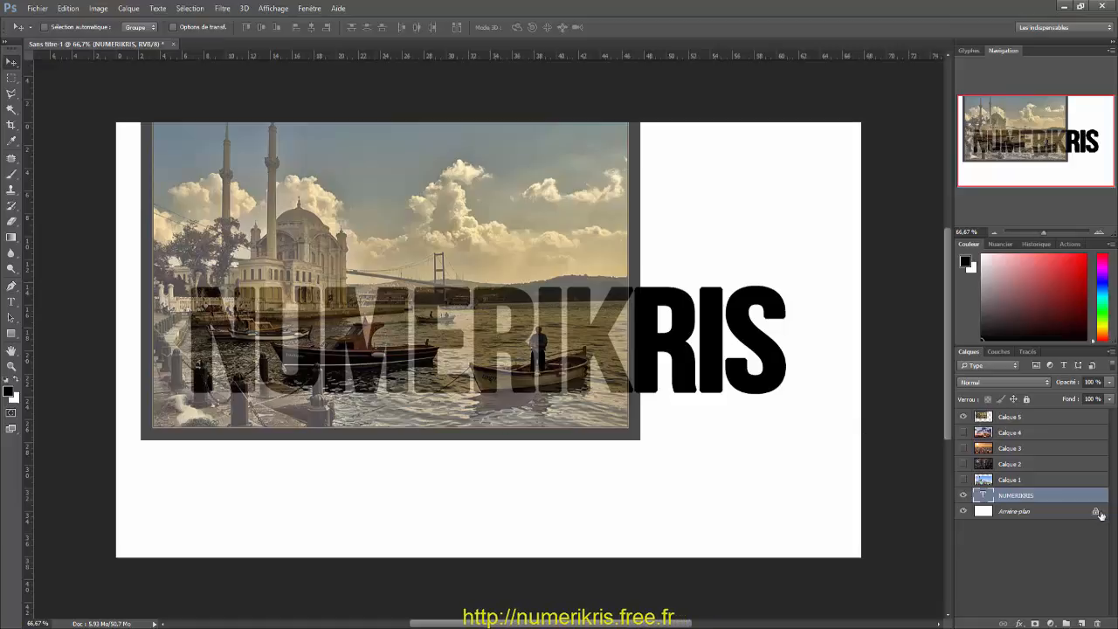
Step: Hide Calque 5, show Calque 4 and reposition its tower photo so it fills the canvas
click(961, 418)
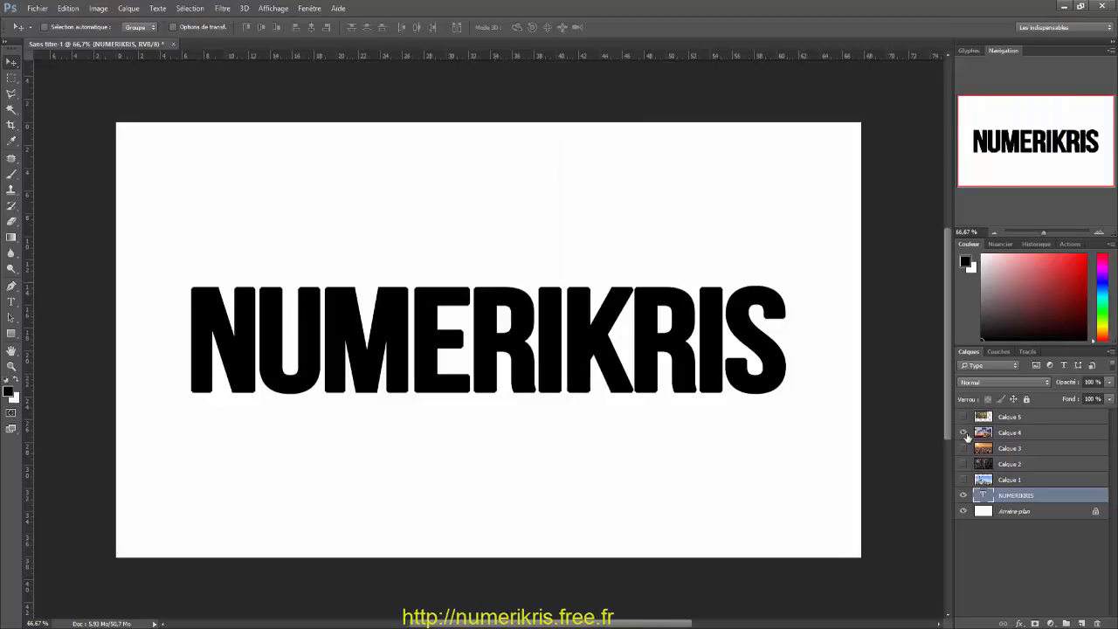
click(964, 433)
click(1014, 432)
drag(438, 400, 463, 362)
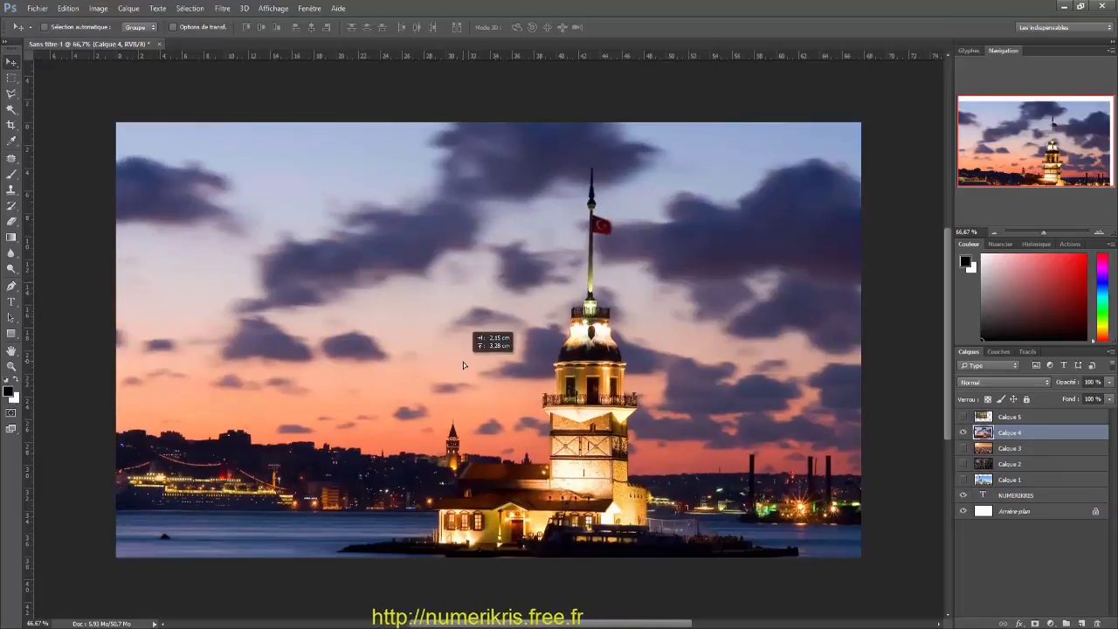
Step: Set the opacity of Calque 4 to 52% and shift the photo so the tower overlaps the last letters of the text
click(1110, 385)
click(1082, 399)
drag(519, 425, 601, 414)
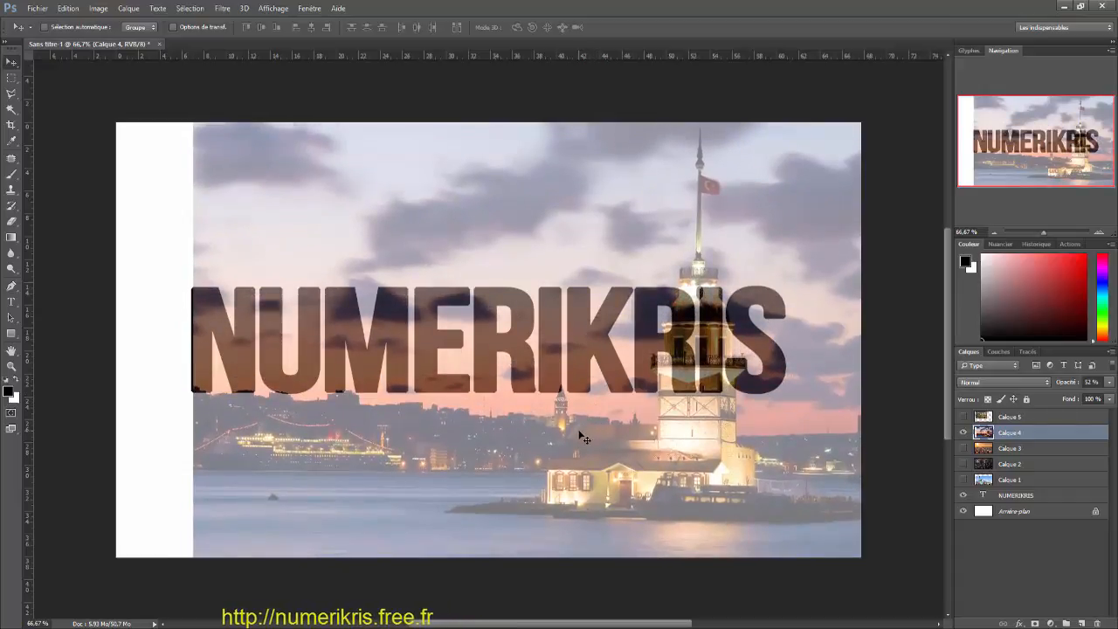
Step: Hide Calque 4, then show and select Calque 3 with the sunset city photo
click(964, 432)
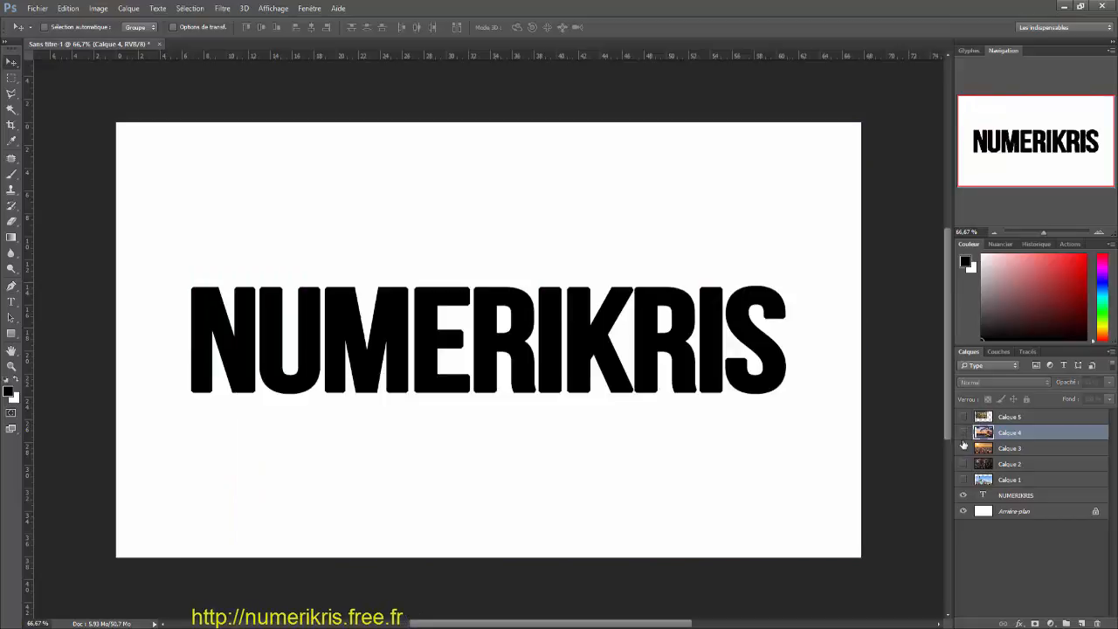
click(964, 448)
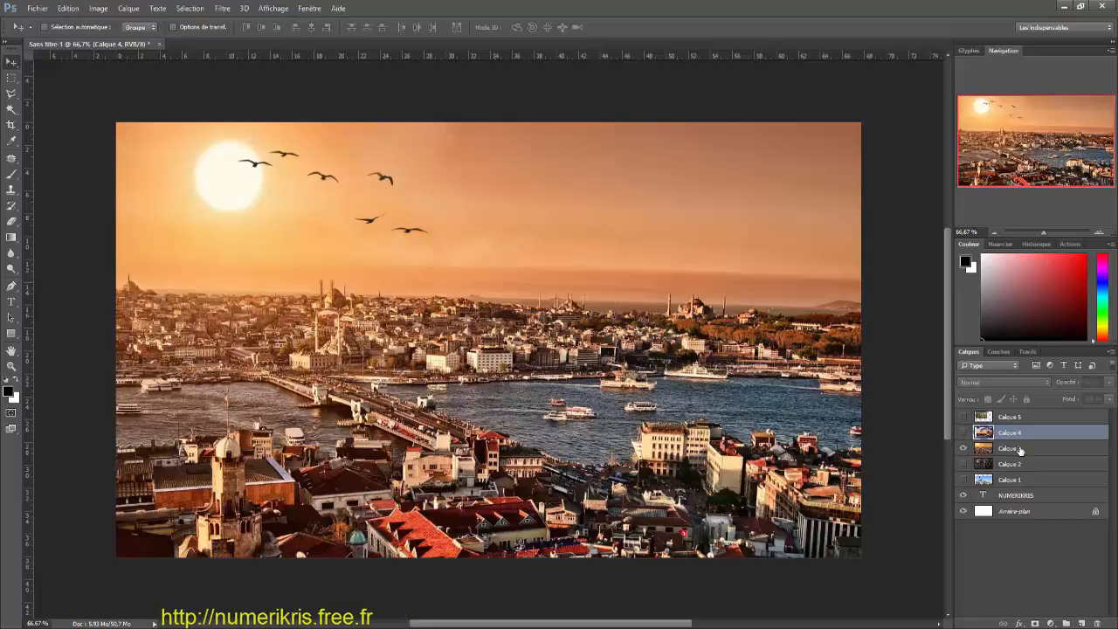
click(1019, 450)
Step: Set the opacity of Calque 3 to 50% and shift the photo down so the city skyline runs through the lettering
click(1109, 381)
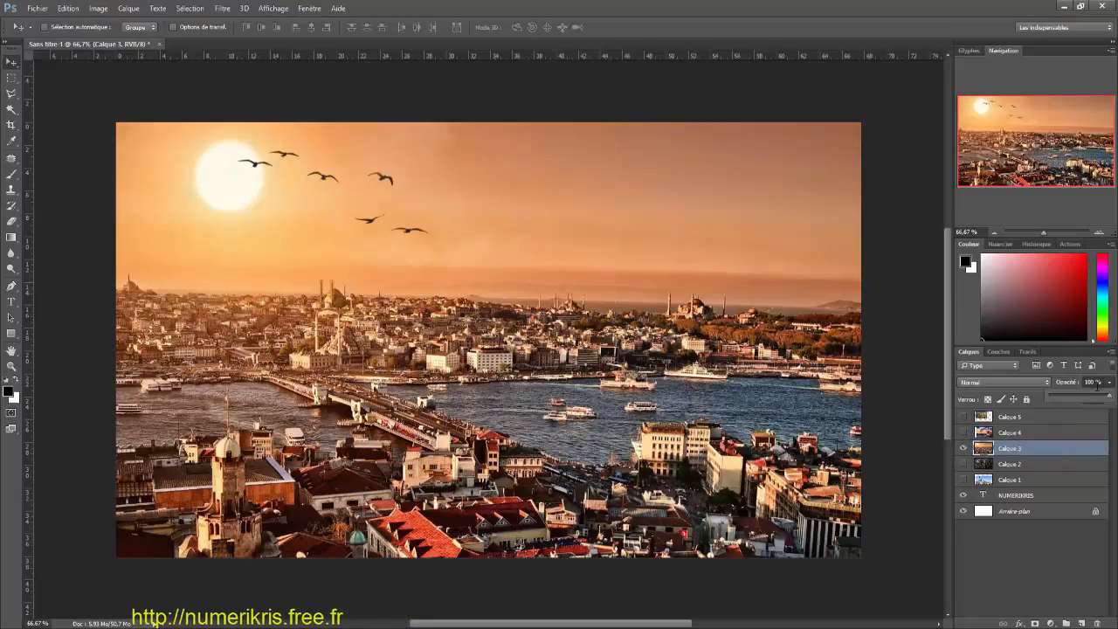
click(1080, 398)
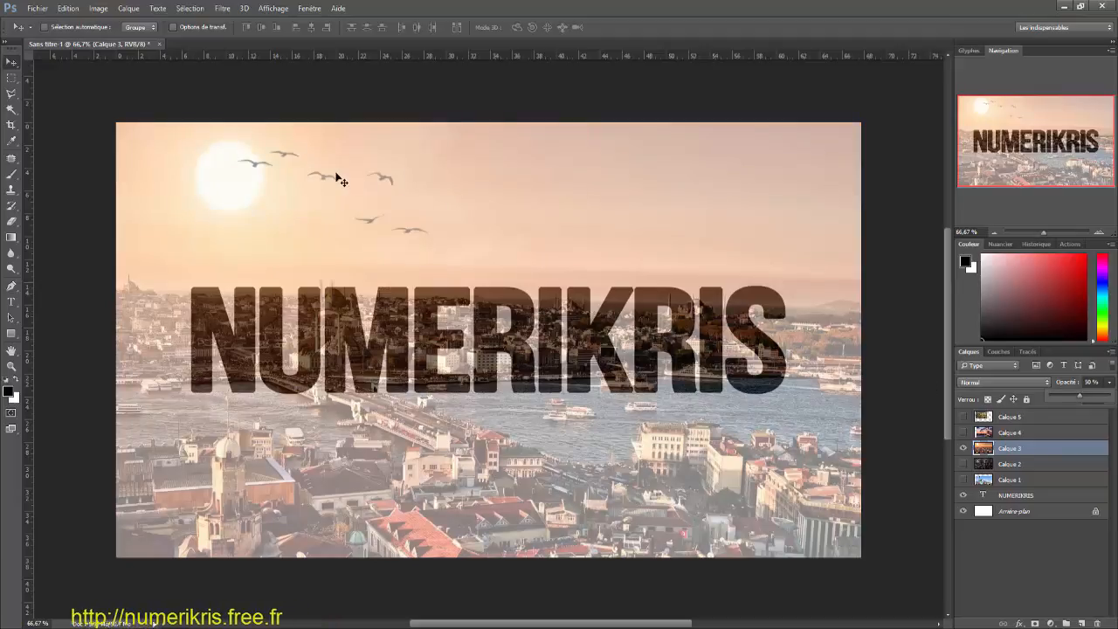
drag(340, 180, 320, 223)
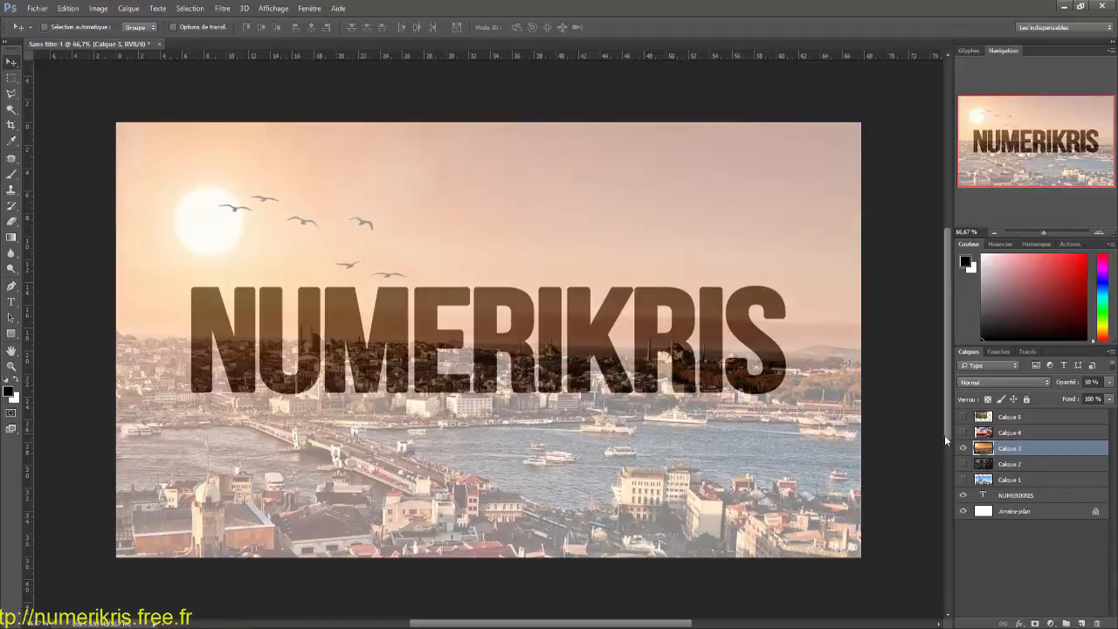
Step: Hide Calque 3, then show Calque 2 with the night city photo and set its opacity to 46%
click(963, 448)
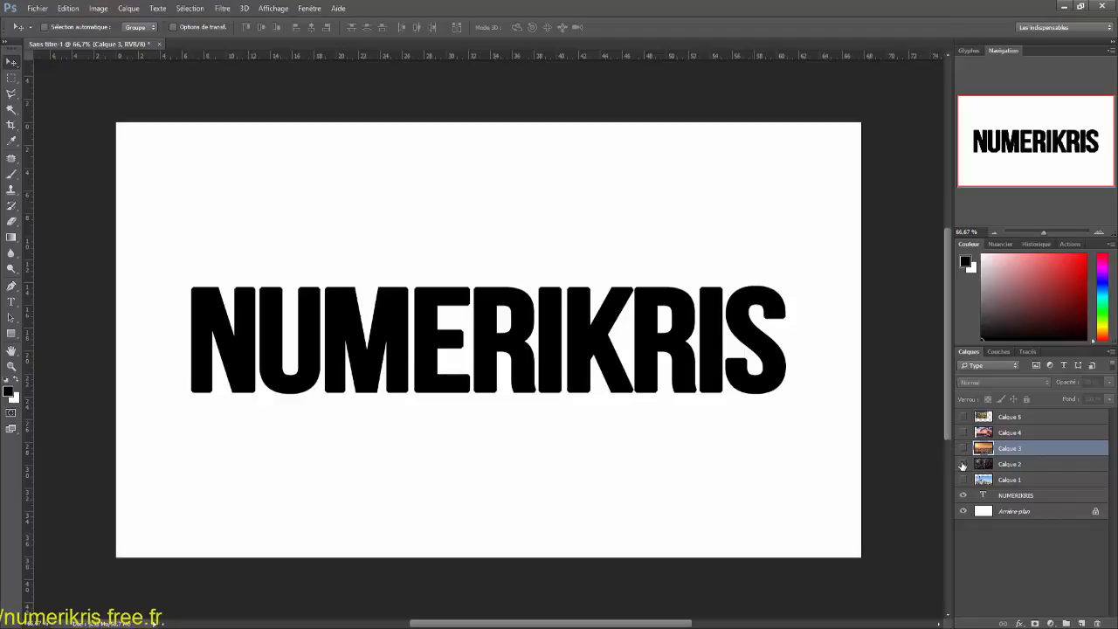
click(963, 464)
click(1024, 467)
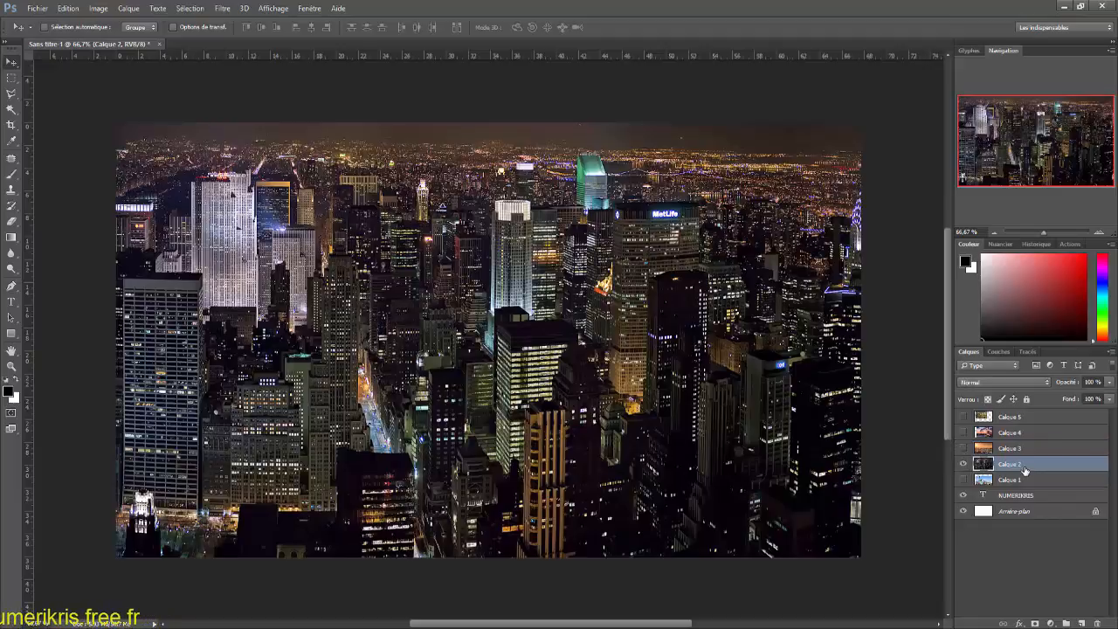
click(1110, 384)
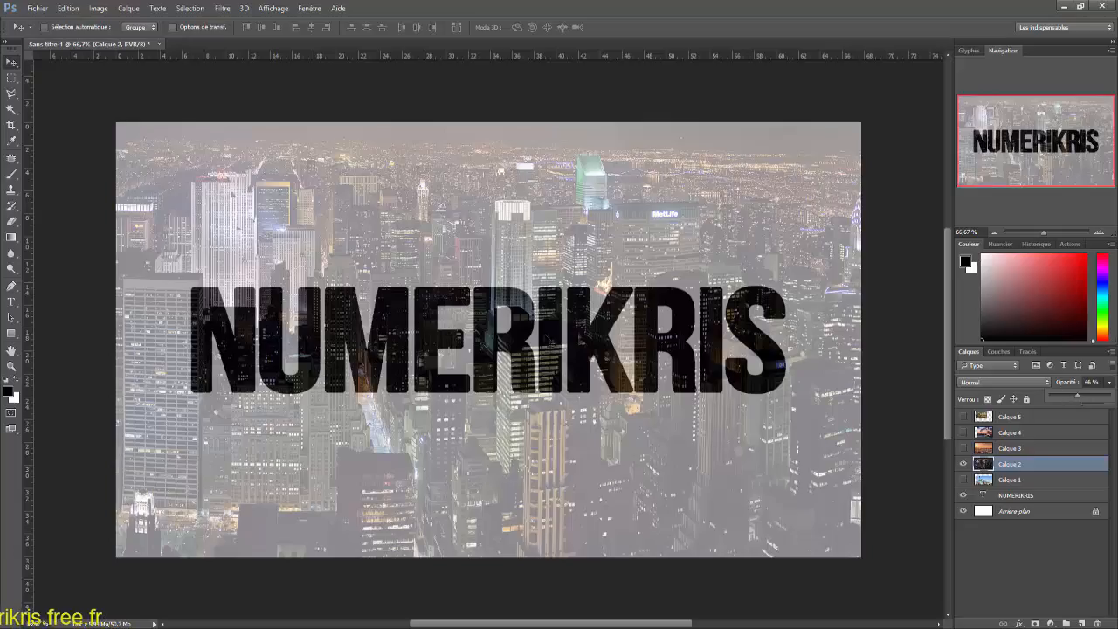
Step: Shift the night city photo on Calque 2 down over the lettering and scale it down to about 58%
drag(494, 213, 678, 368)
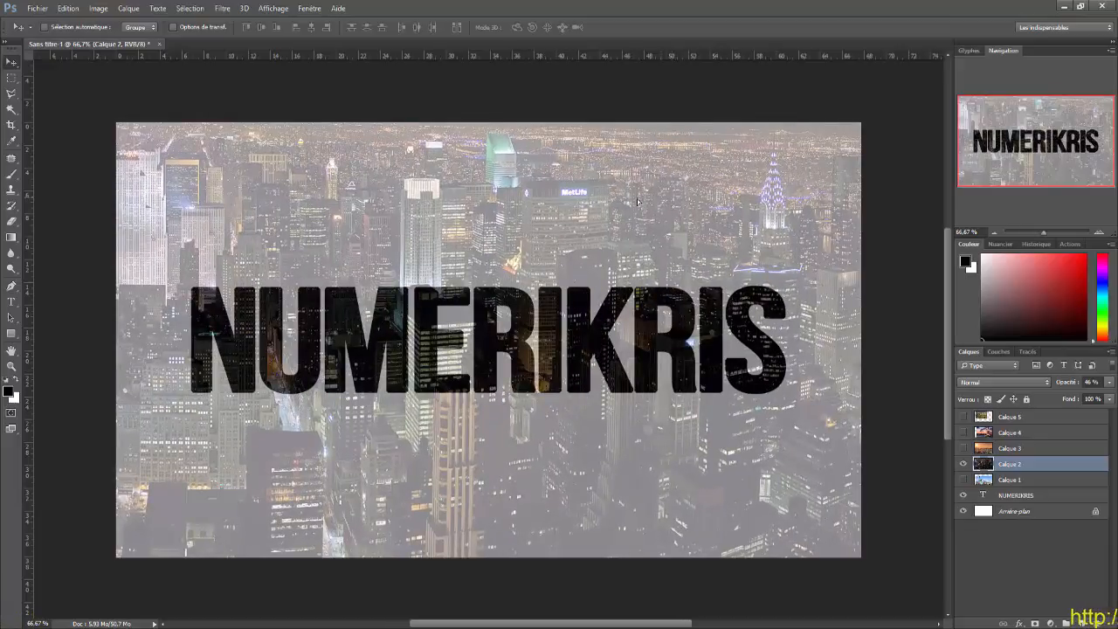
drag(637, 202, 538, 330)
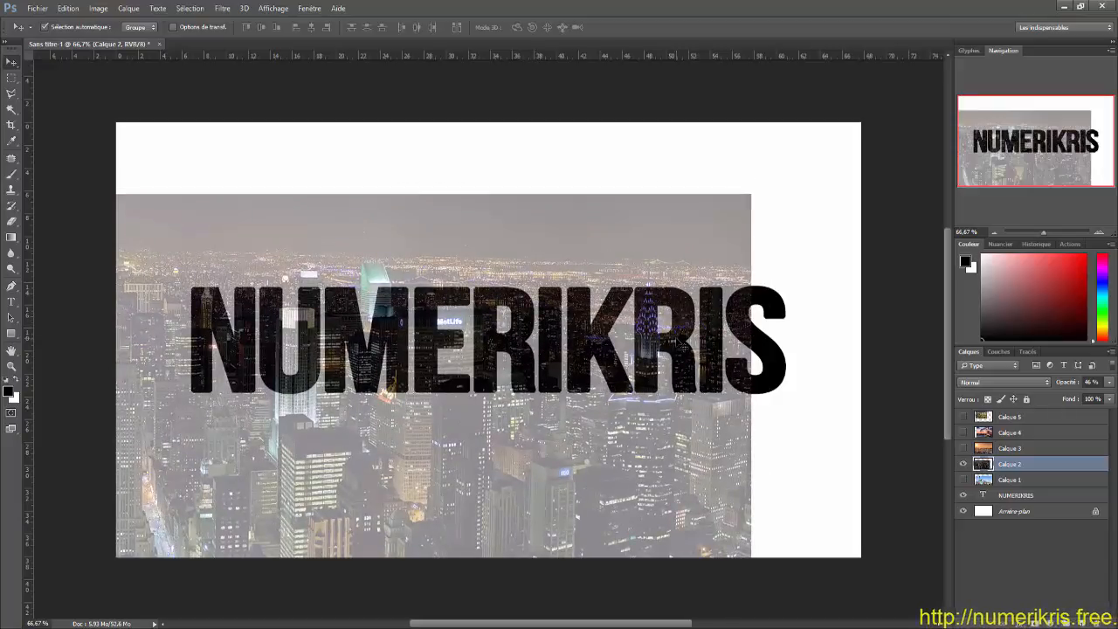
key(ctrl+t)
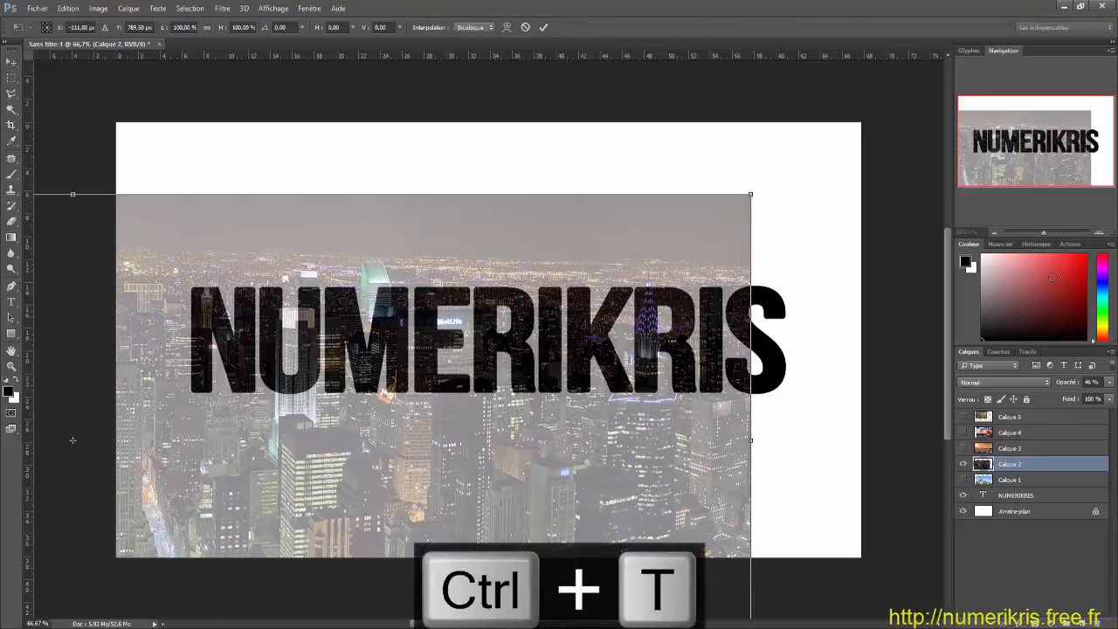
scroll(760, 328, down, 3)
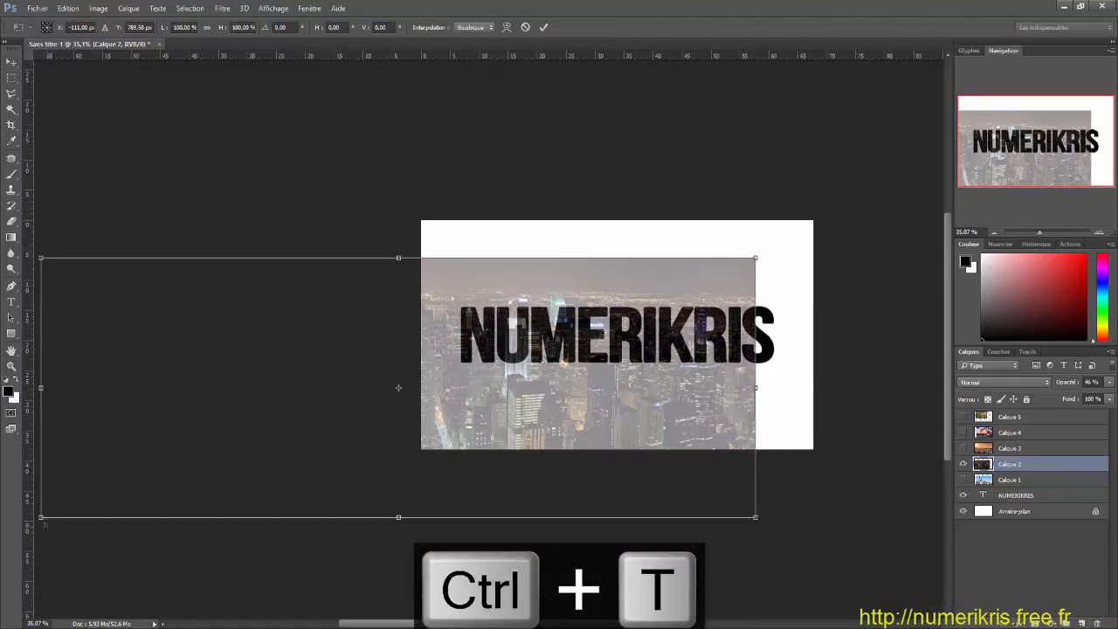
drag(41, 517, 370, 475)
scroll(209, 450, up, 6)
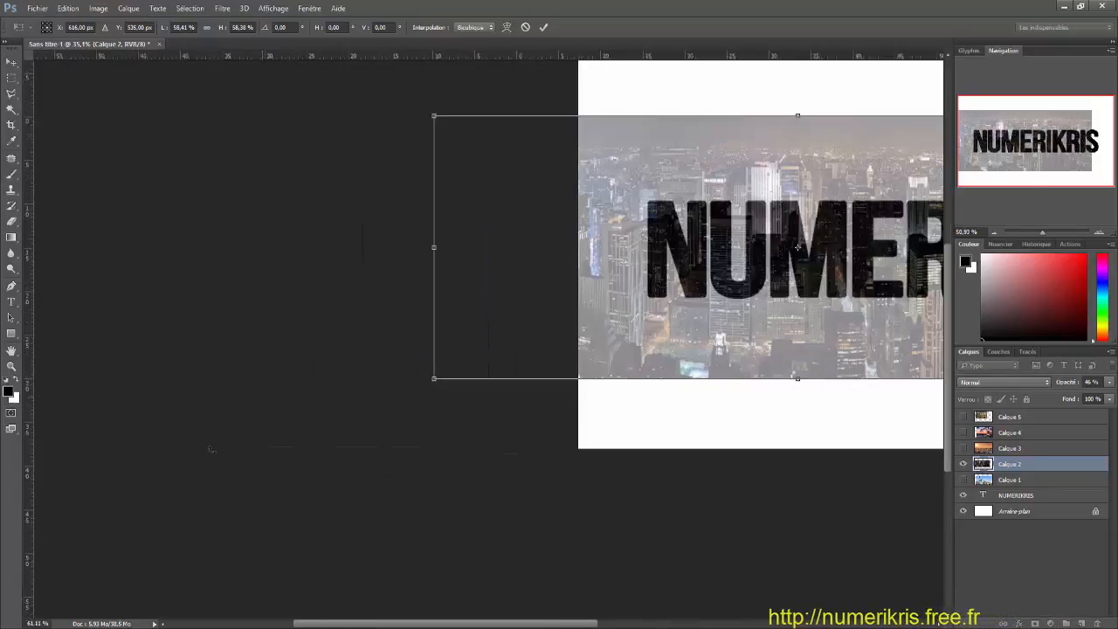
scroll(736, 381, up, 1)
drag(550, 626, 699, 626)
key(Return)
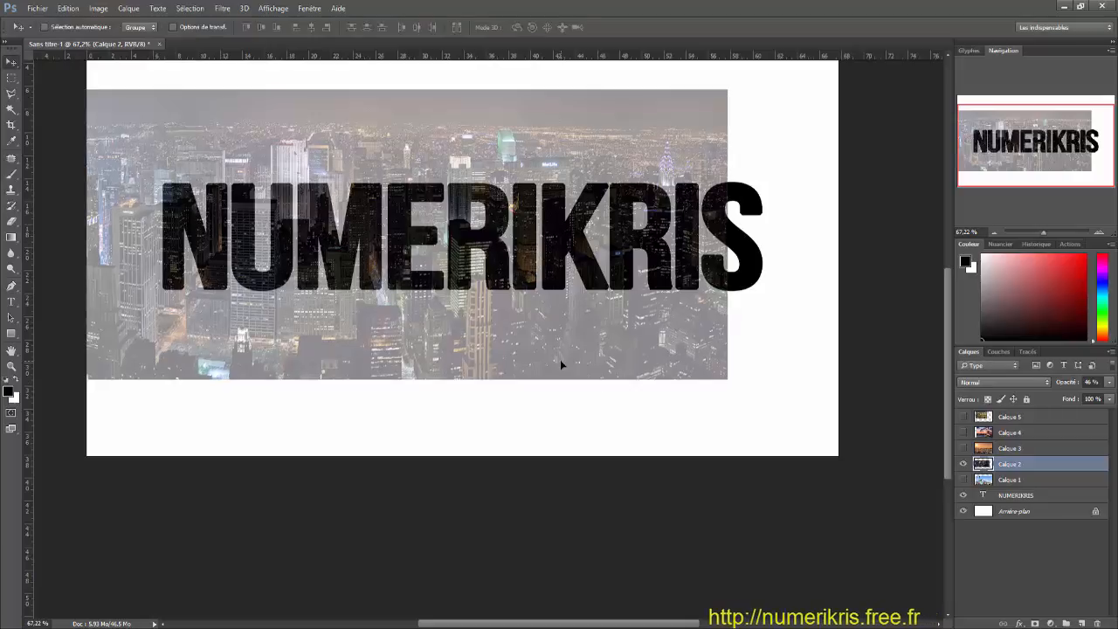
Step: Reposition the reduced night city photo so its skyscrapers cover the whole NUMERIKRIS text
drag(552, 328, 627, 325)
drag(625, 352, 605, 375)
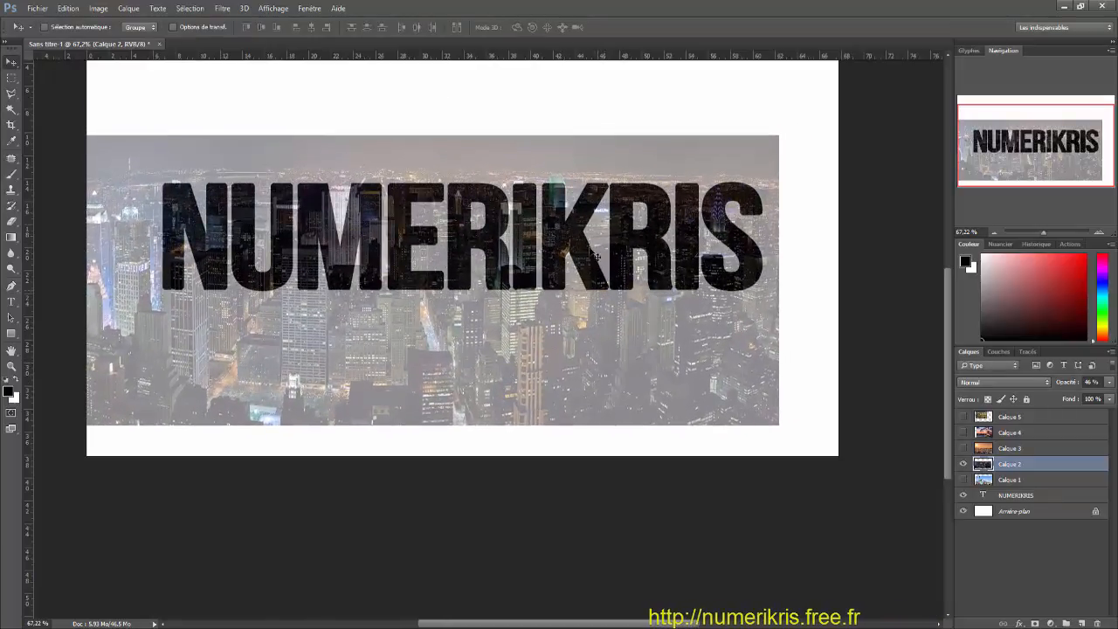
drag(591, 246, 588, 259)
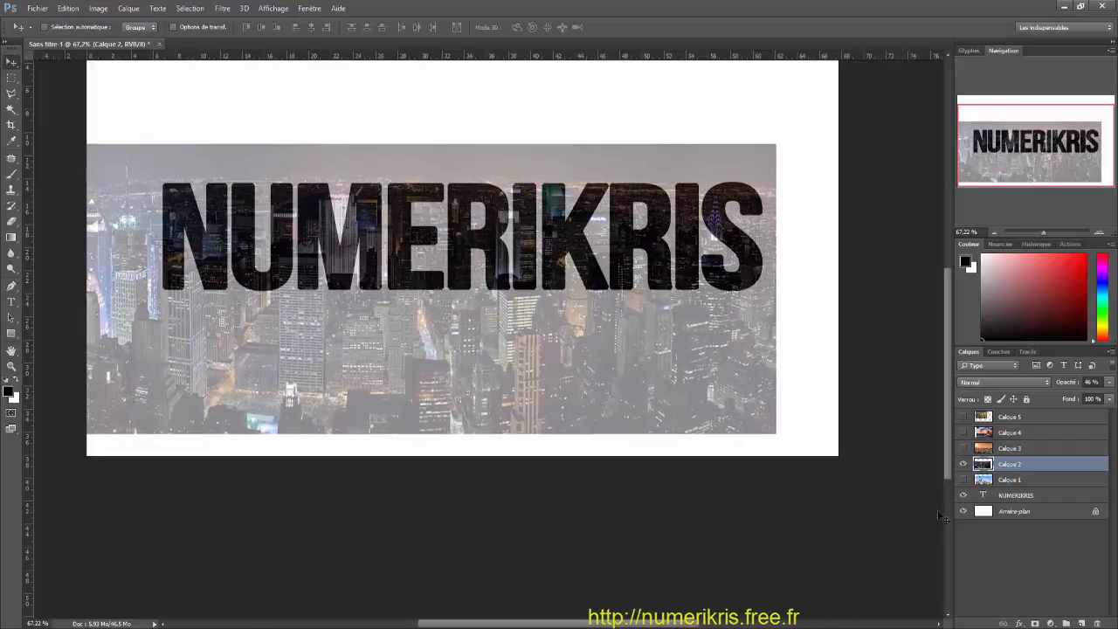
Step: Hide Calque 2, then show Calque 1 with the Statue of Liberty photo and set its opacity to 56%
click(963, 464)
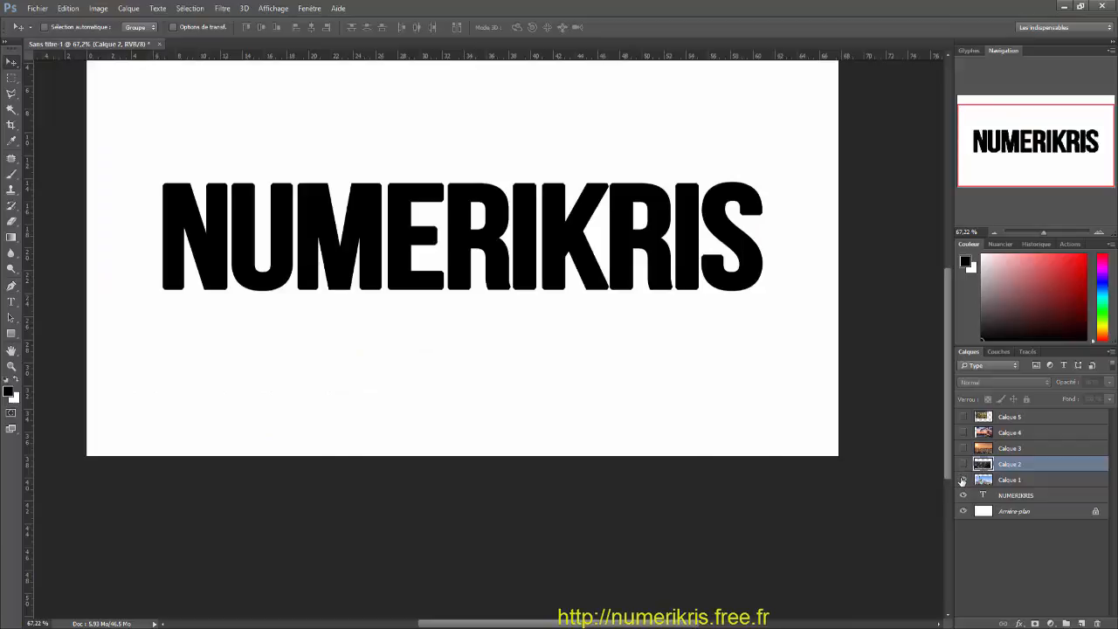
click(963, 479)
click(1028, 480)
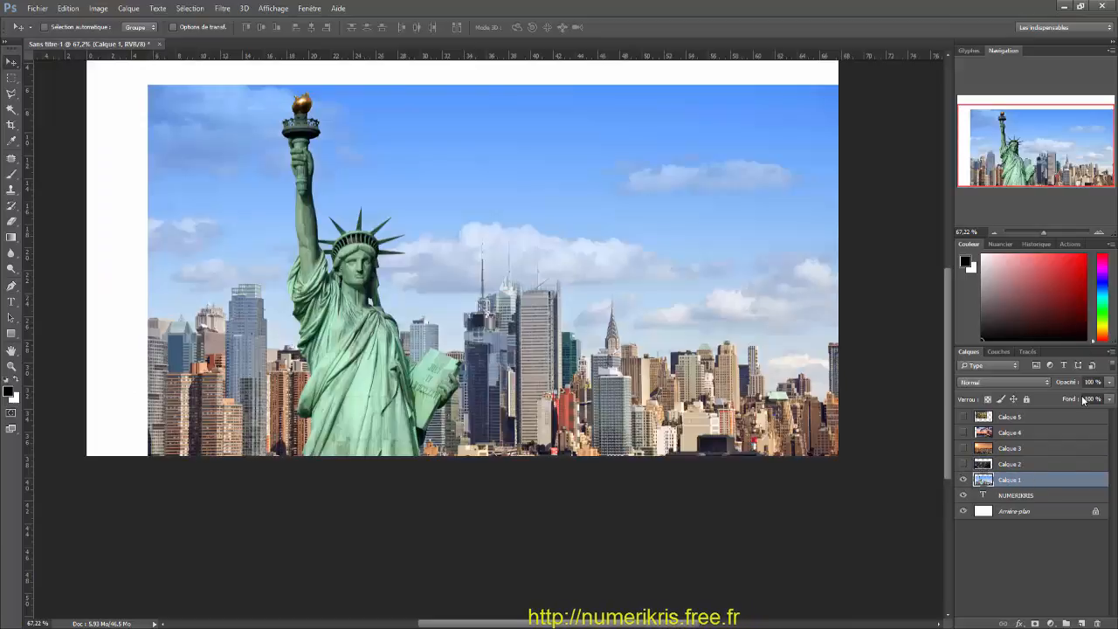
click(1110, 383)
drag(1097, 398, 1085, 398)
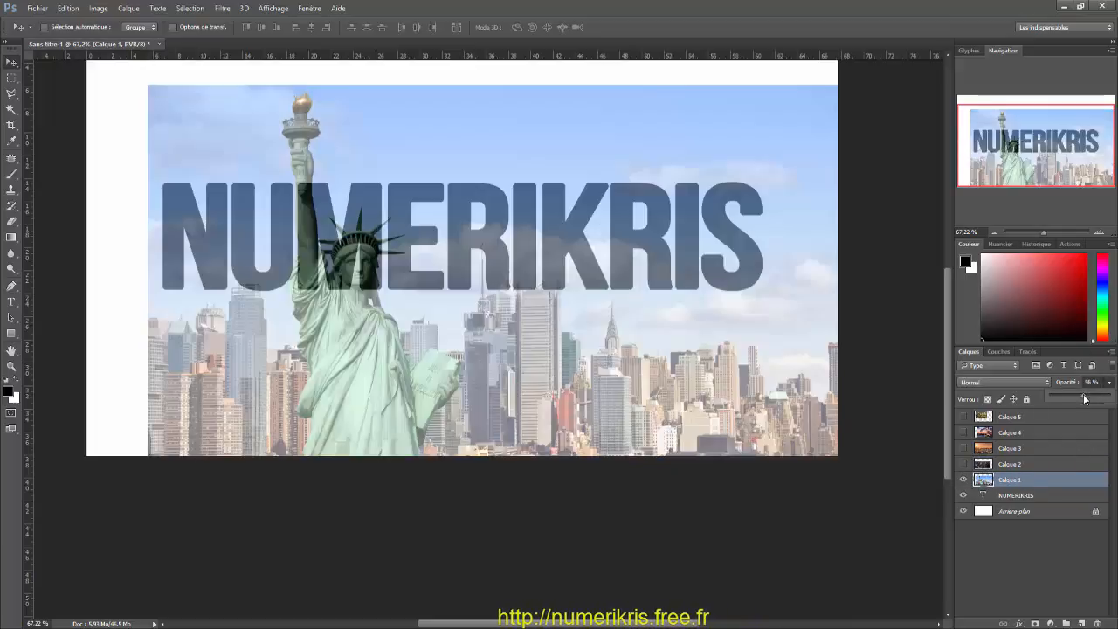
Step: Scale down the Statue of Liberty photo proportionally and position it so the statue overlaps the middle letters of the text
scroll(280, 166, down, 2)
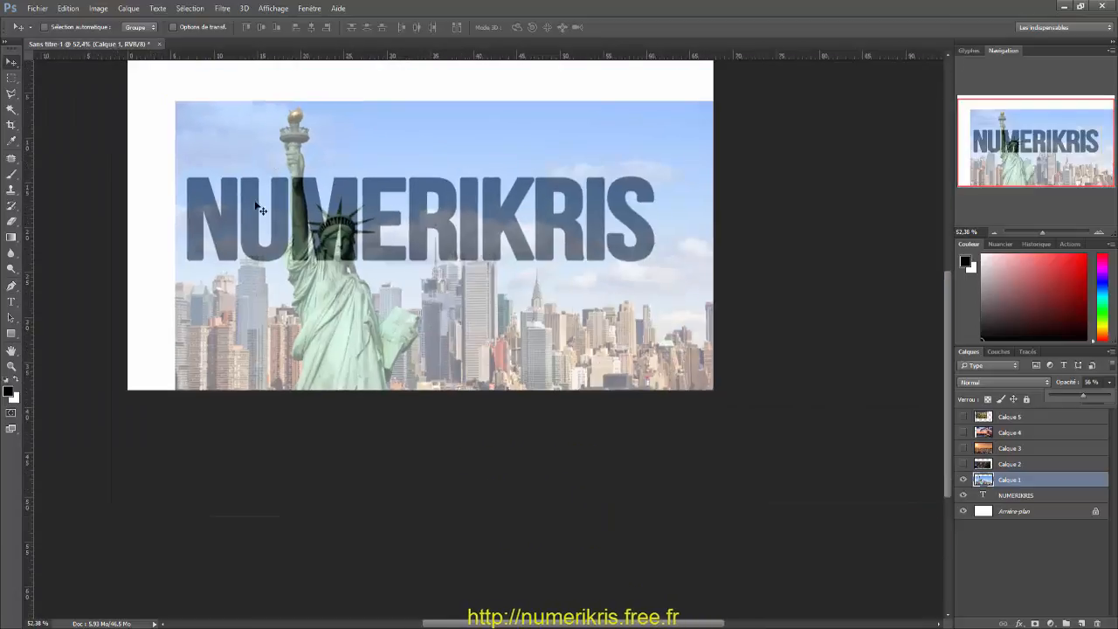
drag(365, 332, 465, 296)
key(ctrl+t)
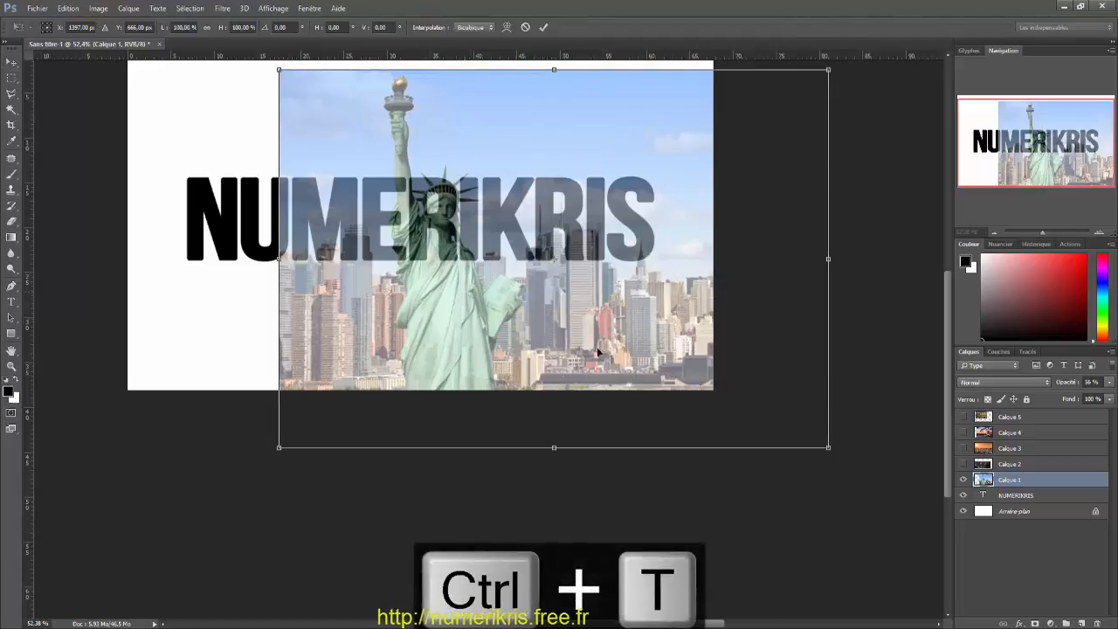
drag(828, 446, 759, 377)
key(Return)
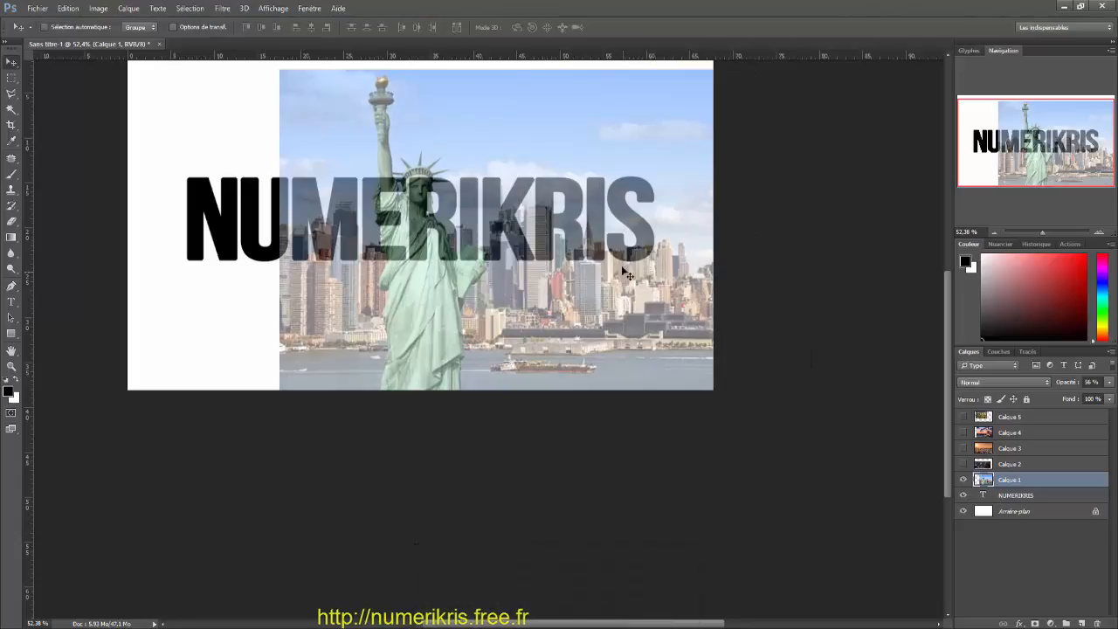
scroll(478, 118, up, 4)
drag(321, 235, 366, 316)
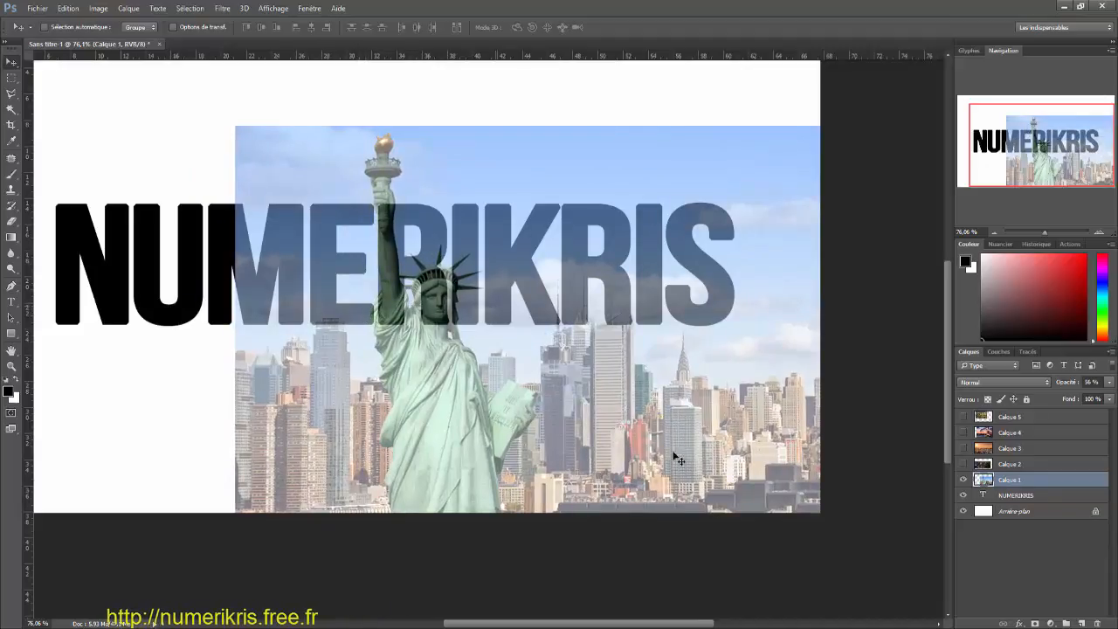
Step: Set the opacity of Calque 1 to 100%, then show Calque 2 and set it to 100% as well
click(1108, 384)
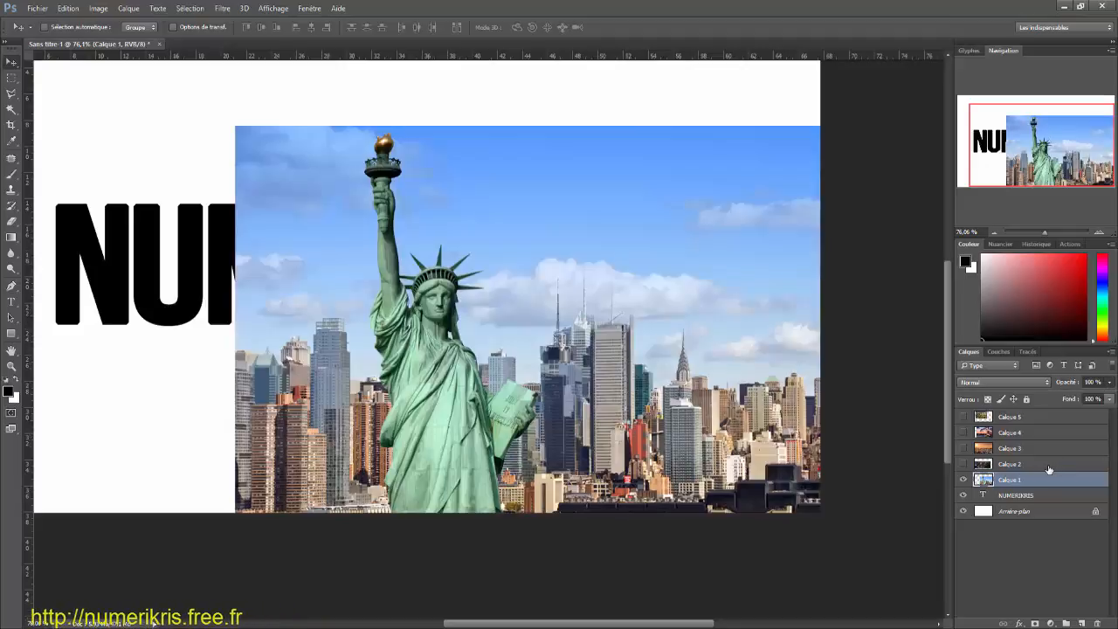
click(1051, 468)
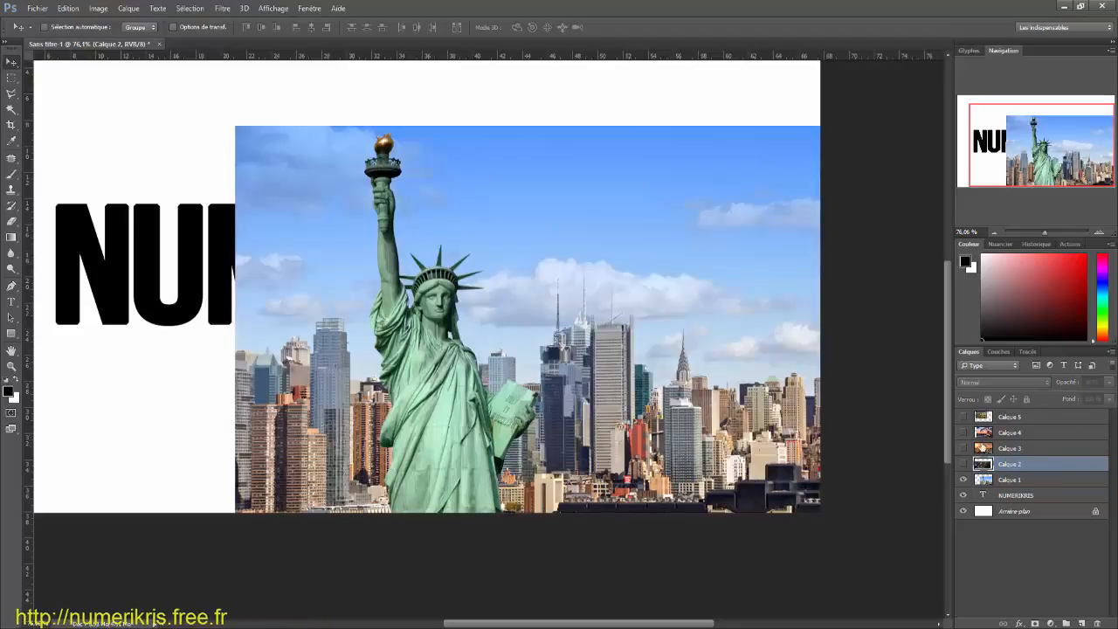
click(963, 465)
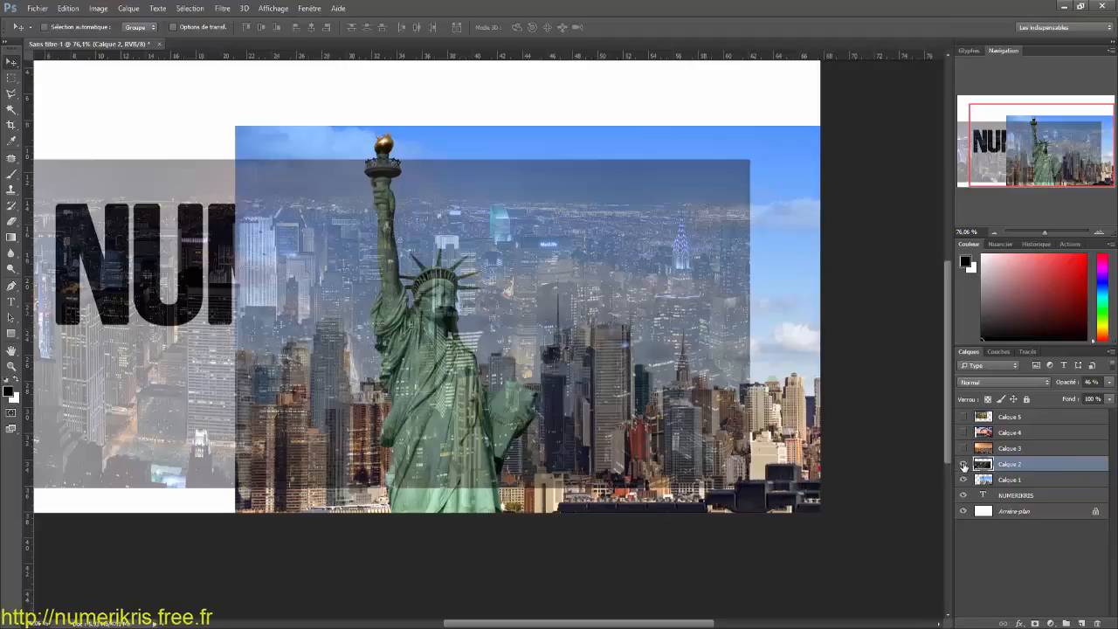
click(1109, 385)
drag(1082, 399, 1113, 399)
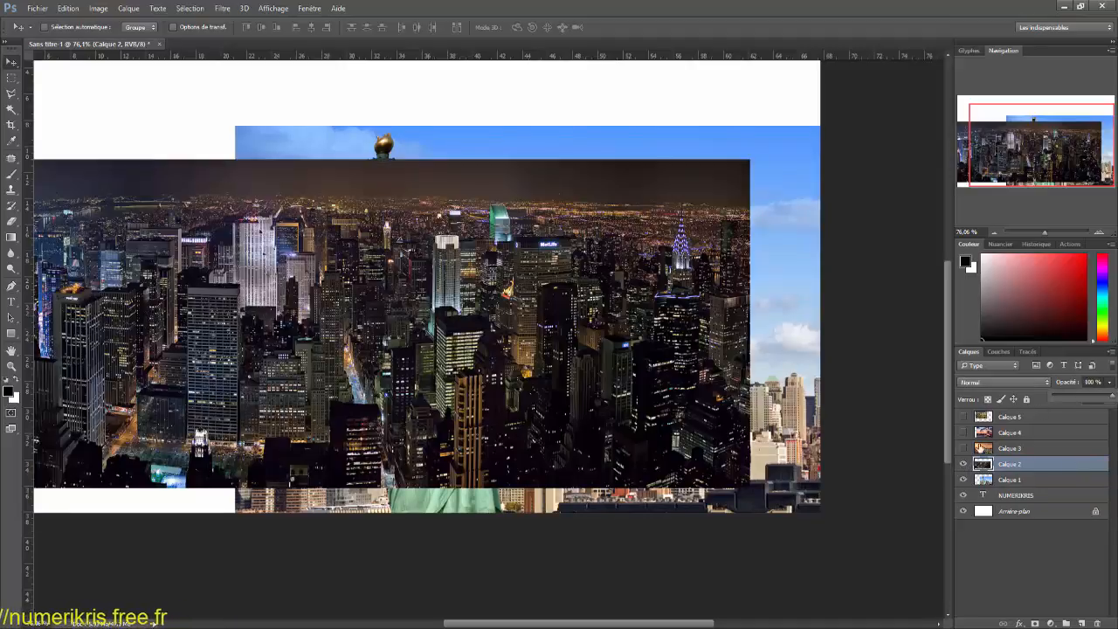
Step: Show Calque 3 and Calque 4 and set the opacity of both layers to 100%
click(963, 448)
click(1016, 451)
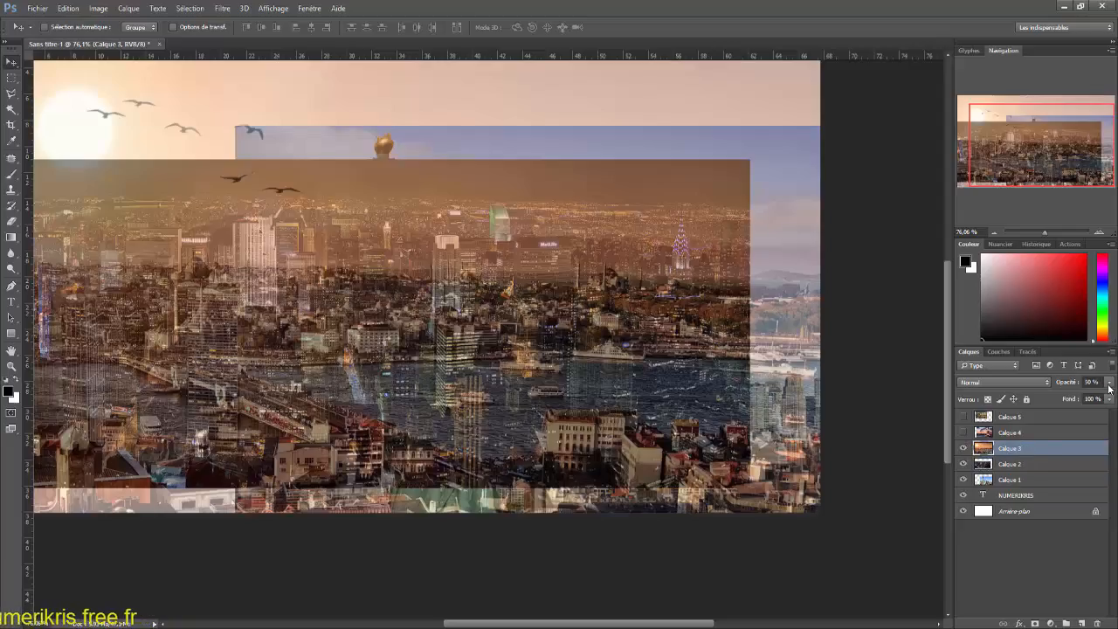
click(1110, 385)
drag(1112, 398, 1114, 398)
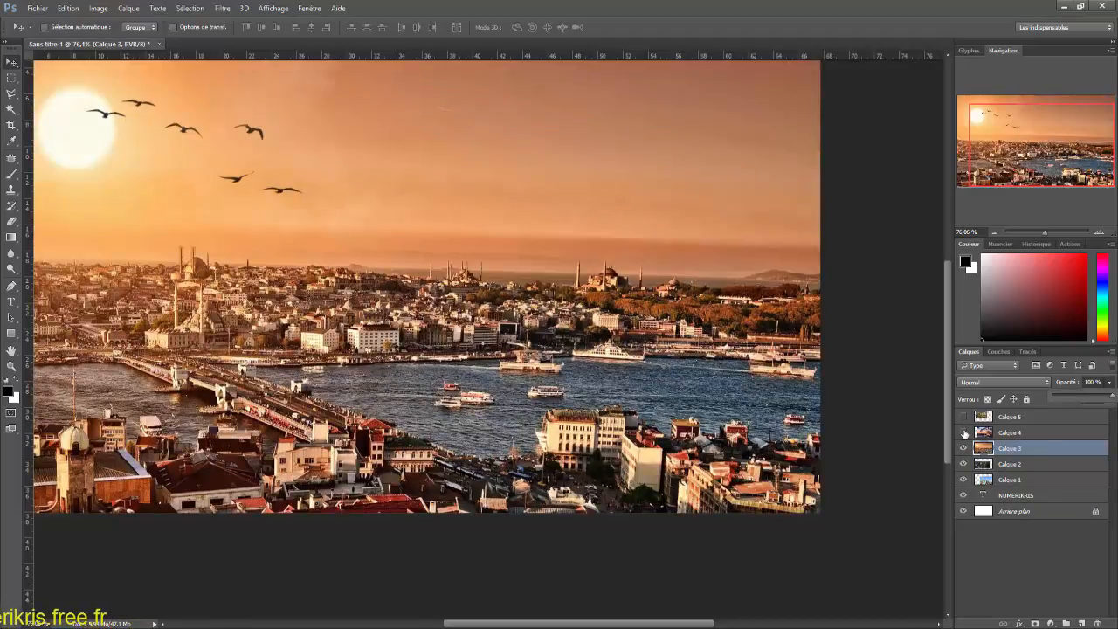
click(963, 433)
click(1013, 433)
click(1111, 381)
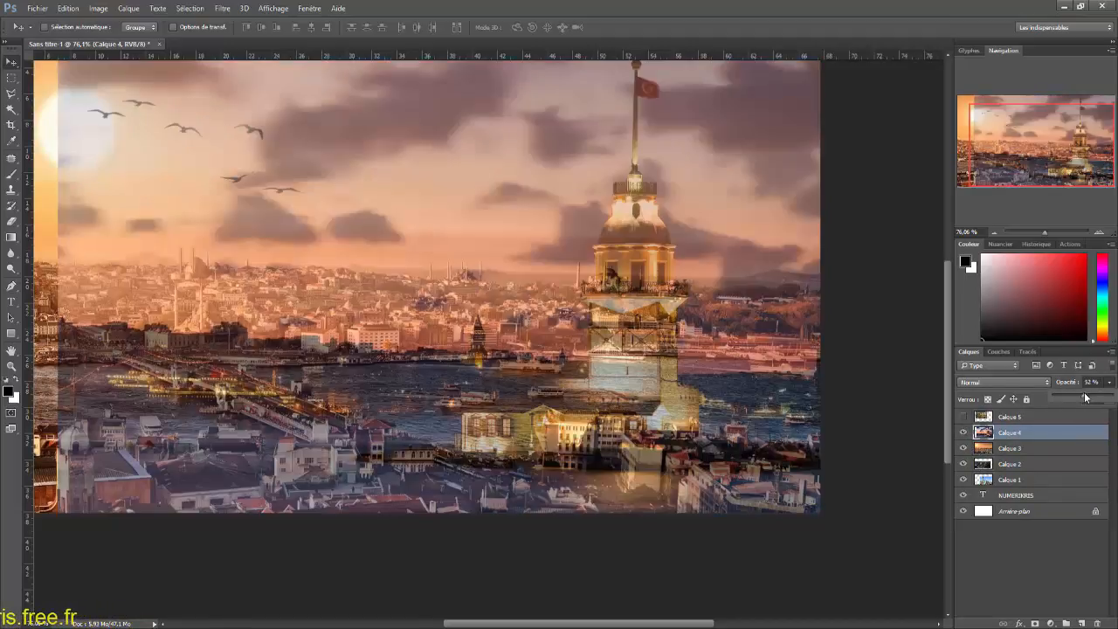
drag(1084, 398, 1112, 399)
Step: Show Calque 5 with the mosque and boats photo and set its opacity to 100%
click(964, 417)
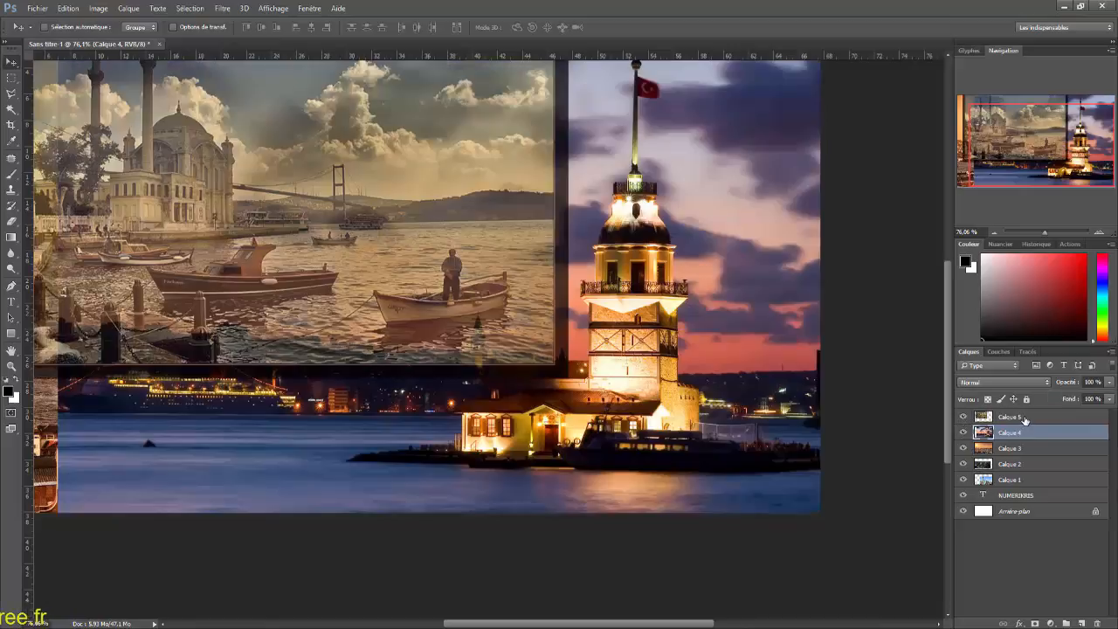
click(1014, 416)
click(1109, 382)
drag(1096, 396, 1111, 396)
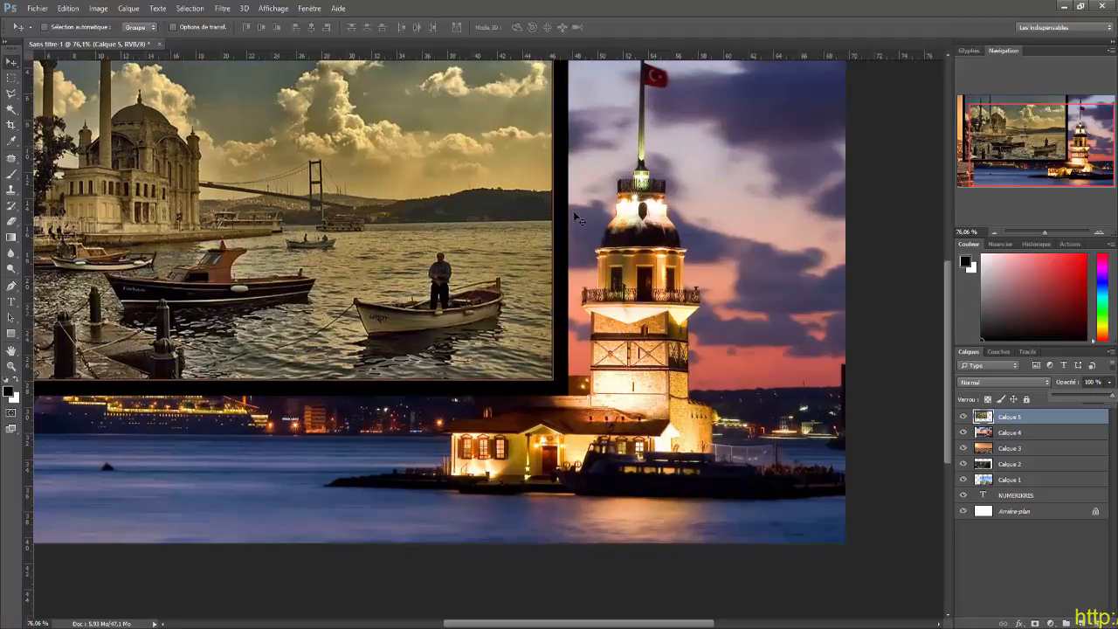
Step: Add a layer mask to Calque 5 and set up a smaller soft round brush with 0% hardness
scroll(577, 218, down, 4)
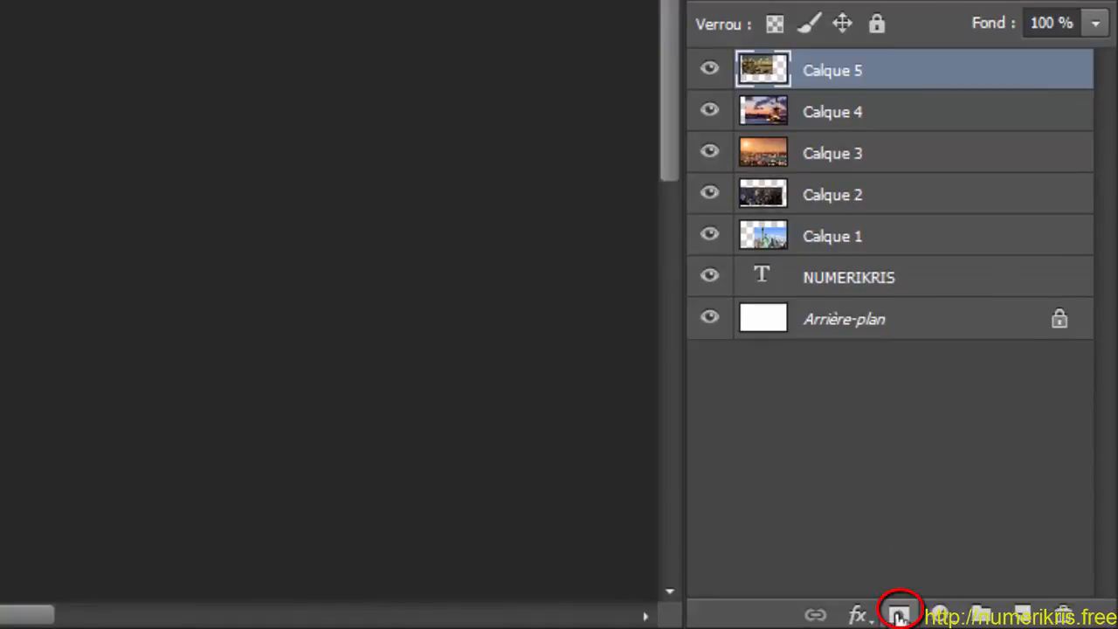
click(900, 614)
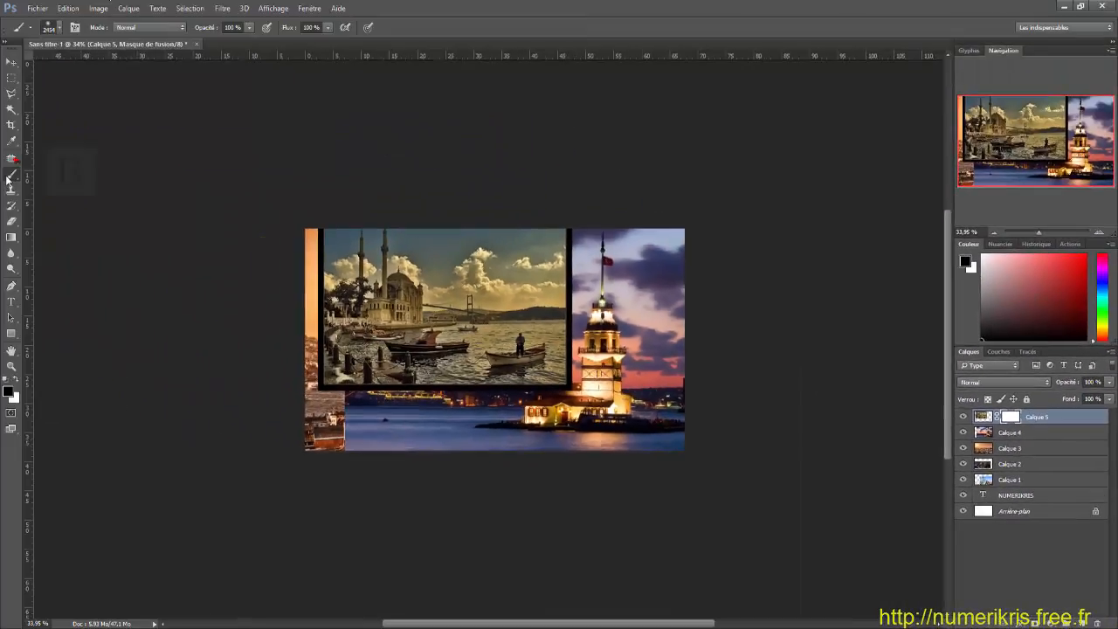
key(b)
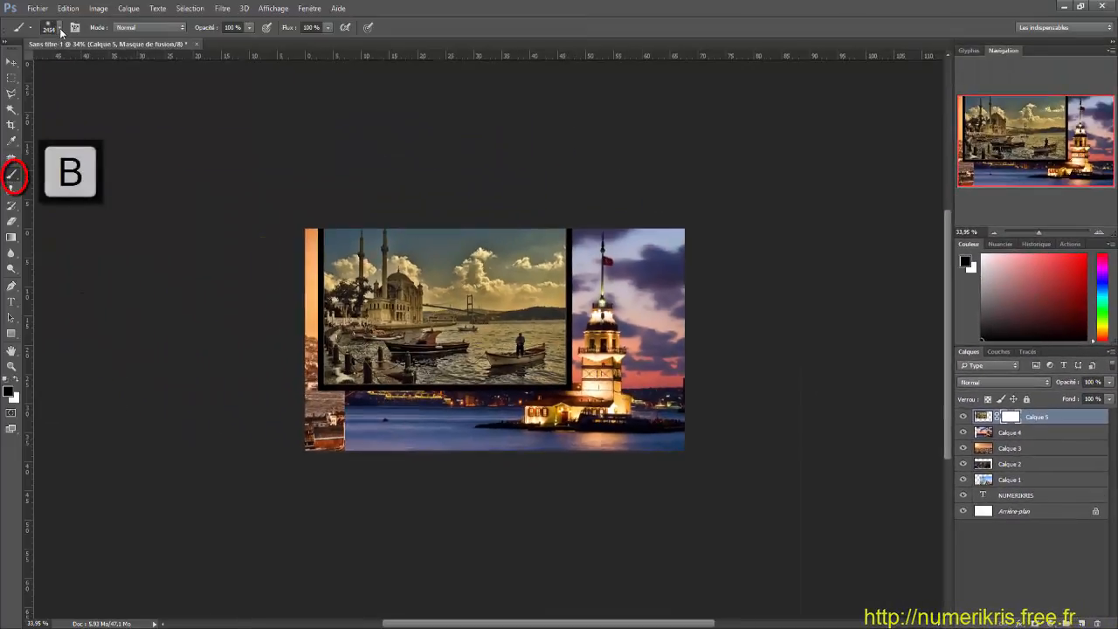
click(60, 29)
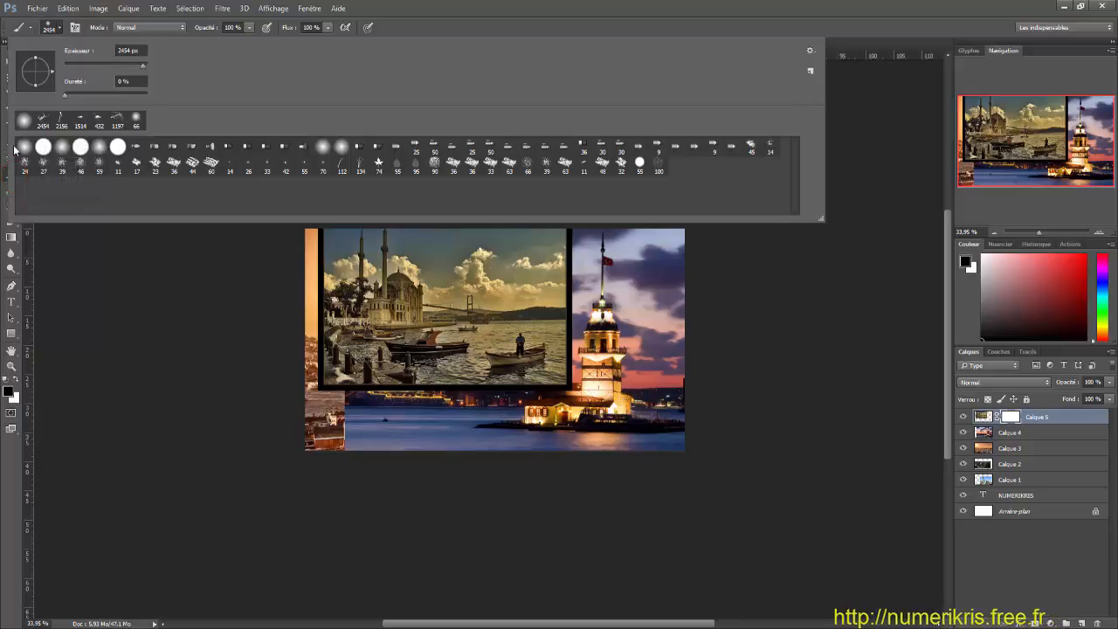
drag(109, 61, 104, 62)
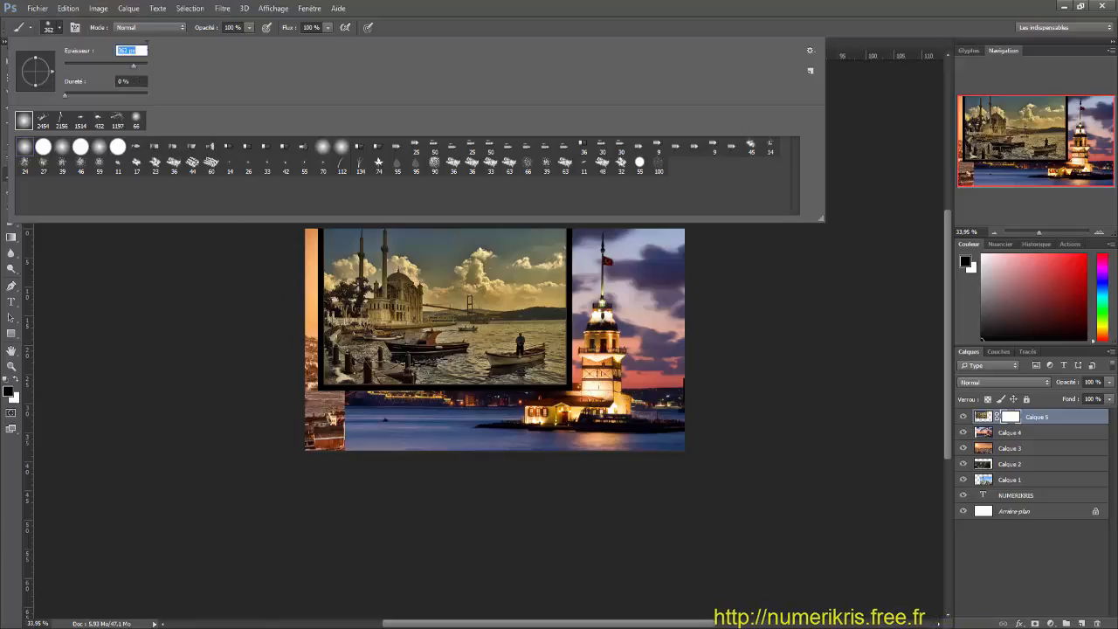
click(775, 332)
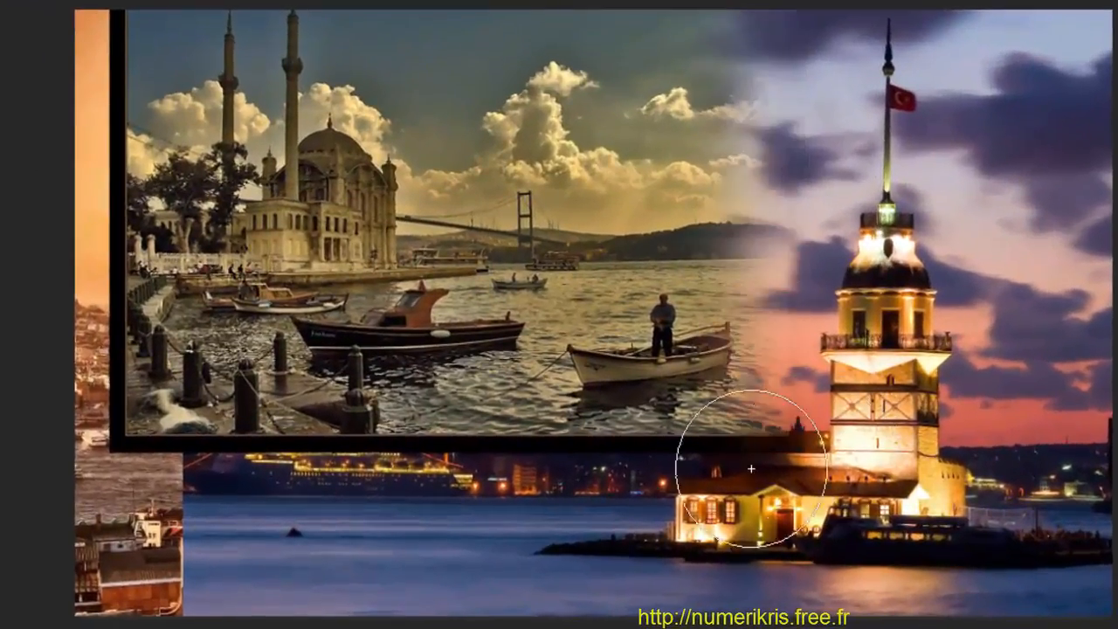
Step: Paint black on the mask around the borders of the Calque 5 photo to fade its edges, and hide the layer
mouse_move(751, 469)
mouse_down()
mouse_move(462, 486)
mouse_move(194, 462)
mouse_move(113, 324)
mouse_move(66, 0)
mouse_move(95, 125)
mouse_move(9, 0)
mouse_move(487, 0)
mouse_up()
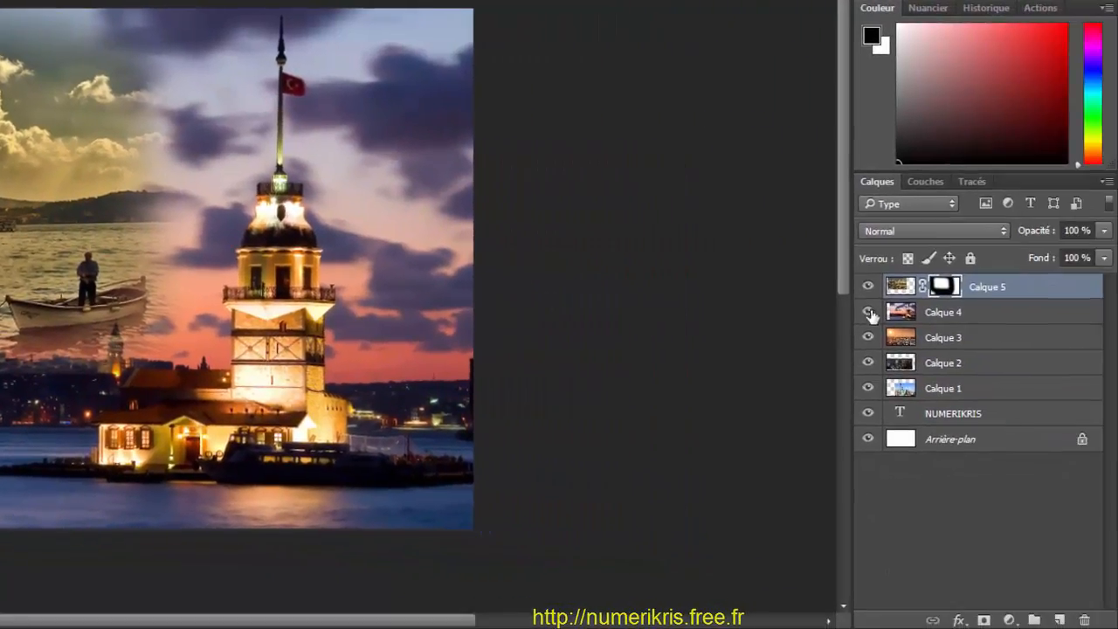
click(869, 287)
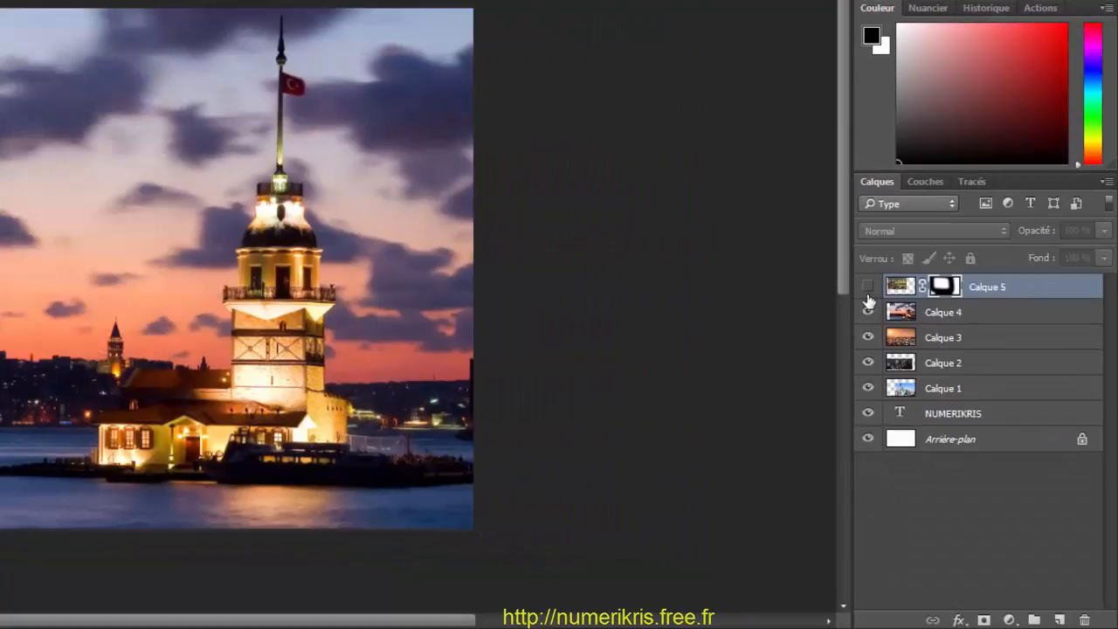
Step: Add a layer mask to Calque 4 and leave the layer visible, showing the lighthouse tower photo
click(867, 312)
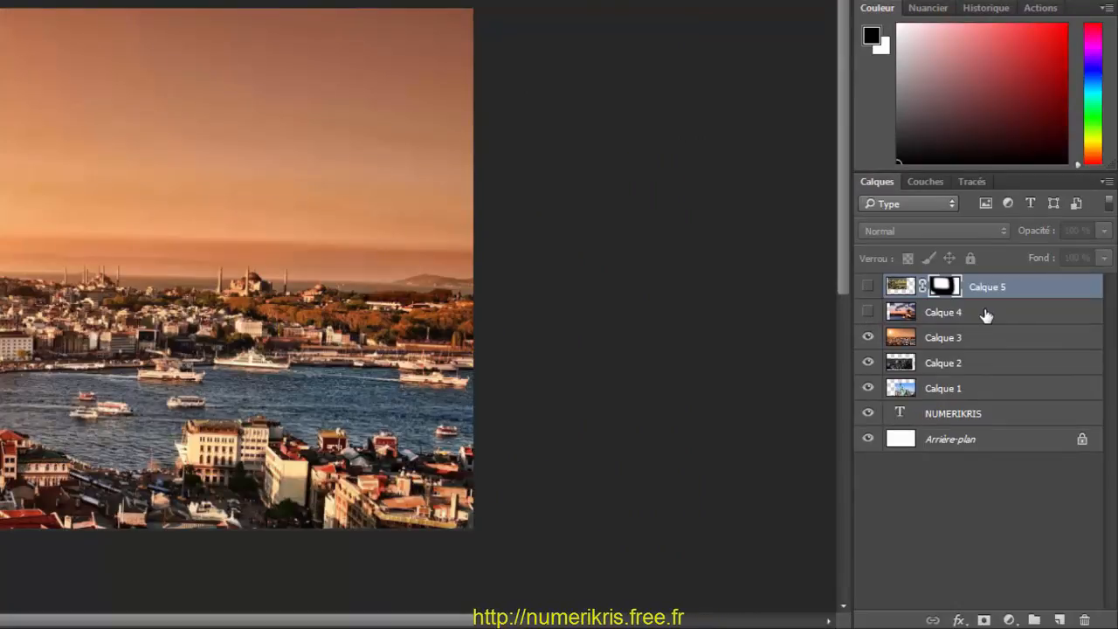
click(986, 315)
click(983, 620)
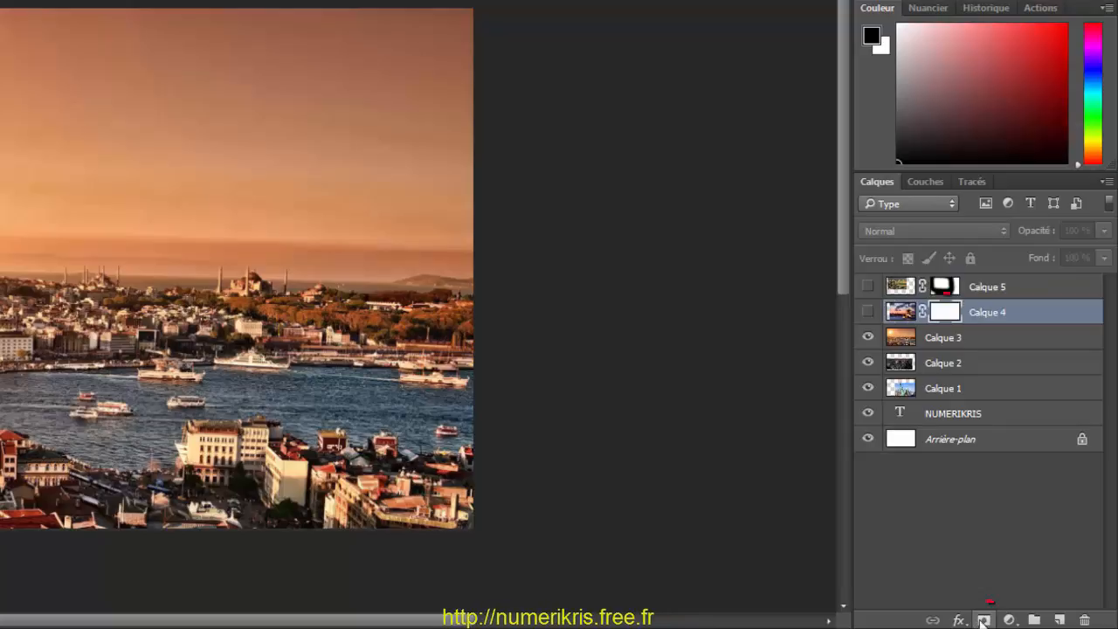
click(867, 312)
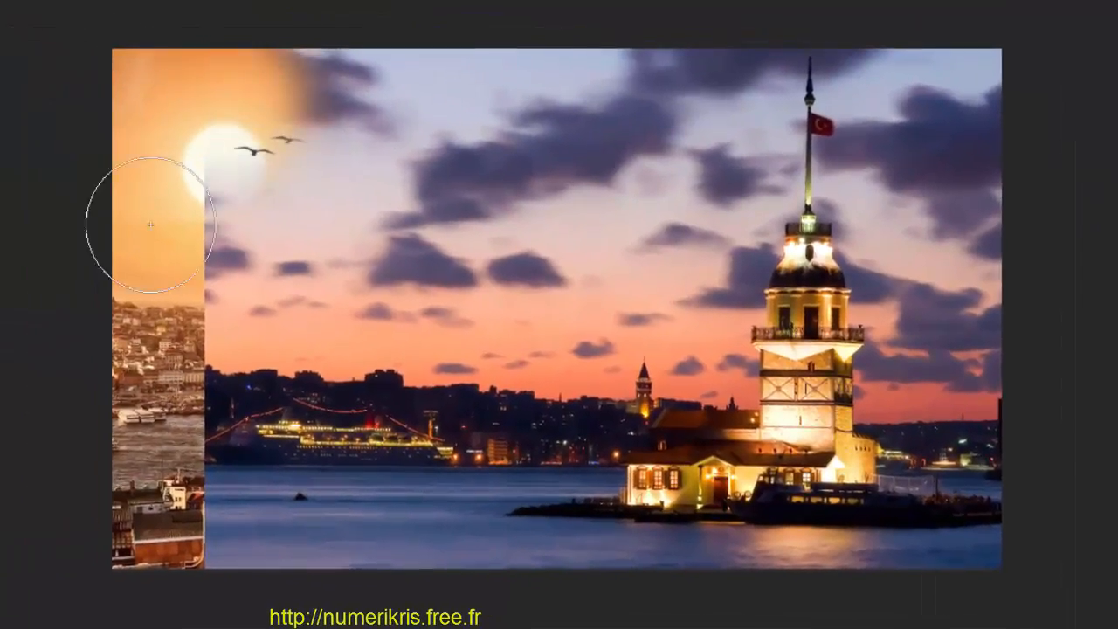
Step: Paint black on the Calque 4 mask over the tower photo's left side, bottom edge and upper-left sky to blend it into Calque 3
mouse_move(6, 209)
mouse_down()
mouse_move(100, 539)
mouse_move(93, 315)
mouse_up()
mouse_move(230, 324)
mouse_down()
mouse_move(227, 568)
mouse_move(702, 620)
mouse_move(1081, 622)
mouse_move(1114, 594)
mouse_up()
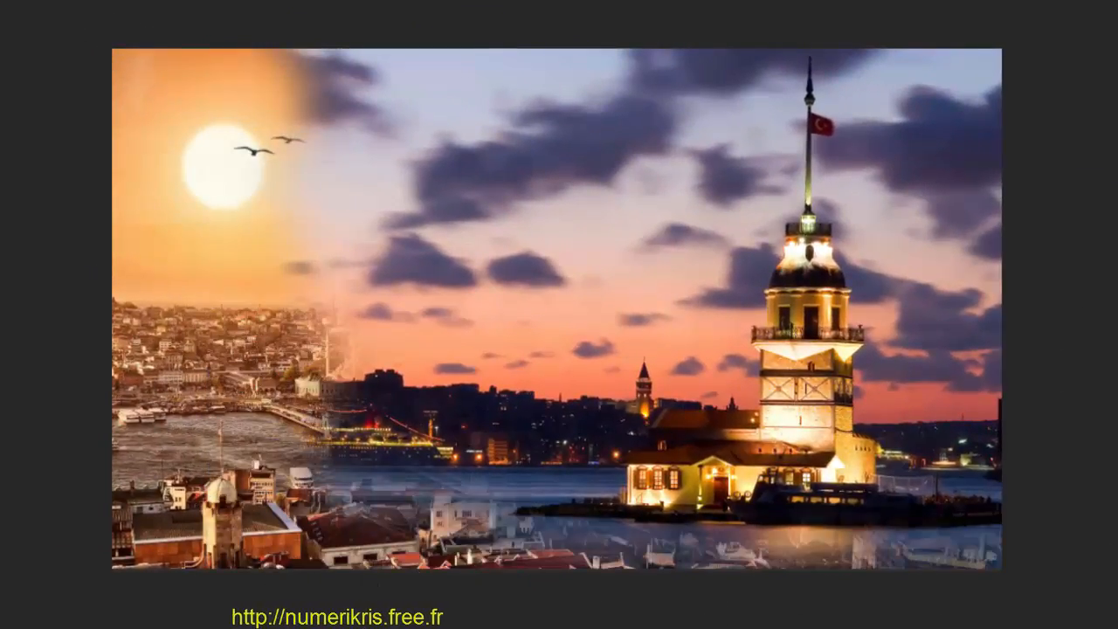
mouse_move(348, 1)
mouse_down()
mouse_move(428, 1)
mouse_move(369, 3)
mouse_move(330, 235)
mouse_move(393, 562)
mouse_up()
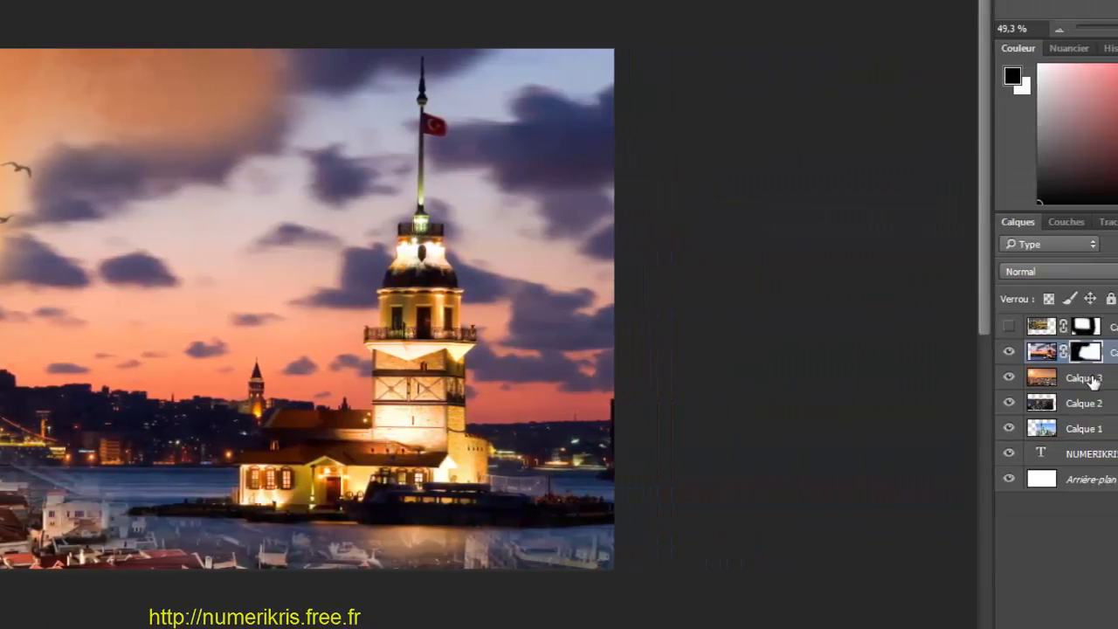
Step: Hide Calque 4 and add a layer mask to Calque 3
click(1093, 381)
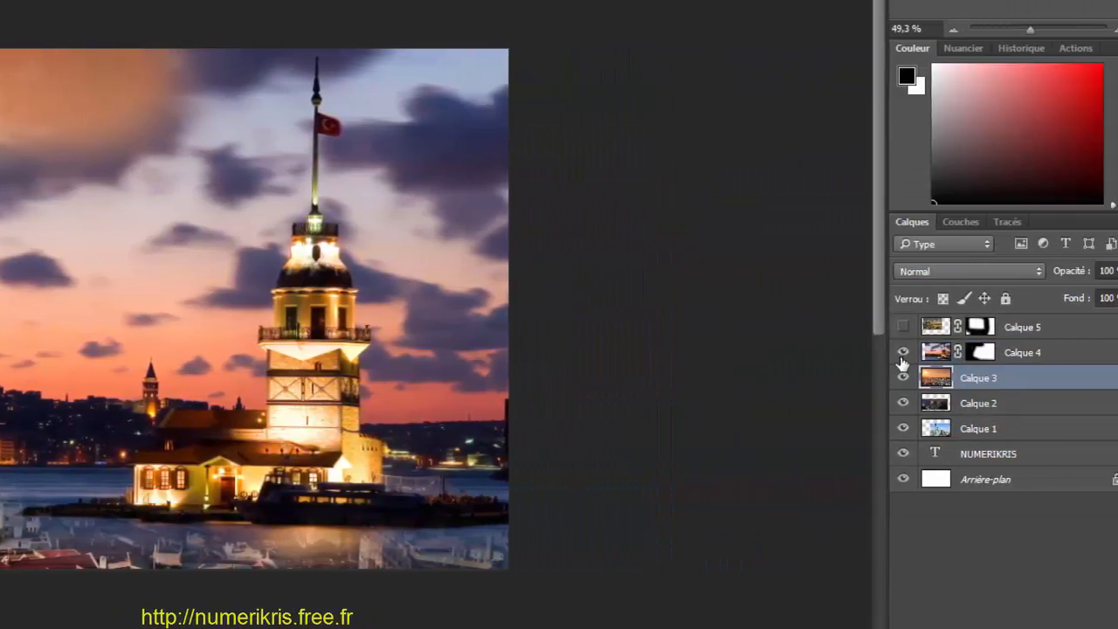
click(1114, 351)
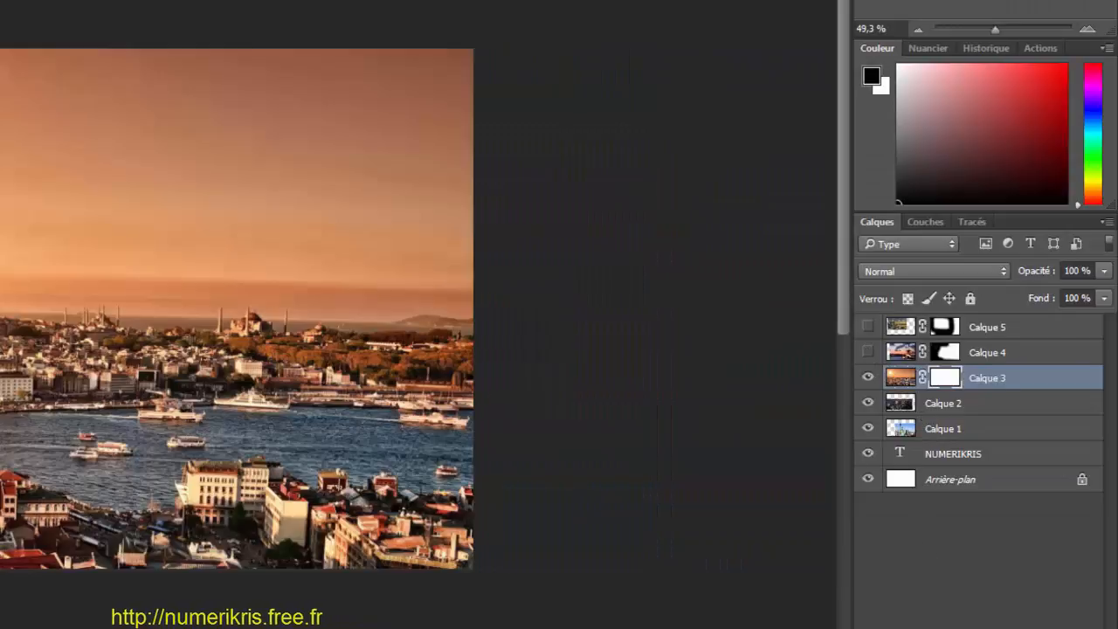
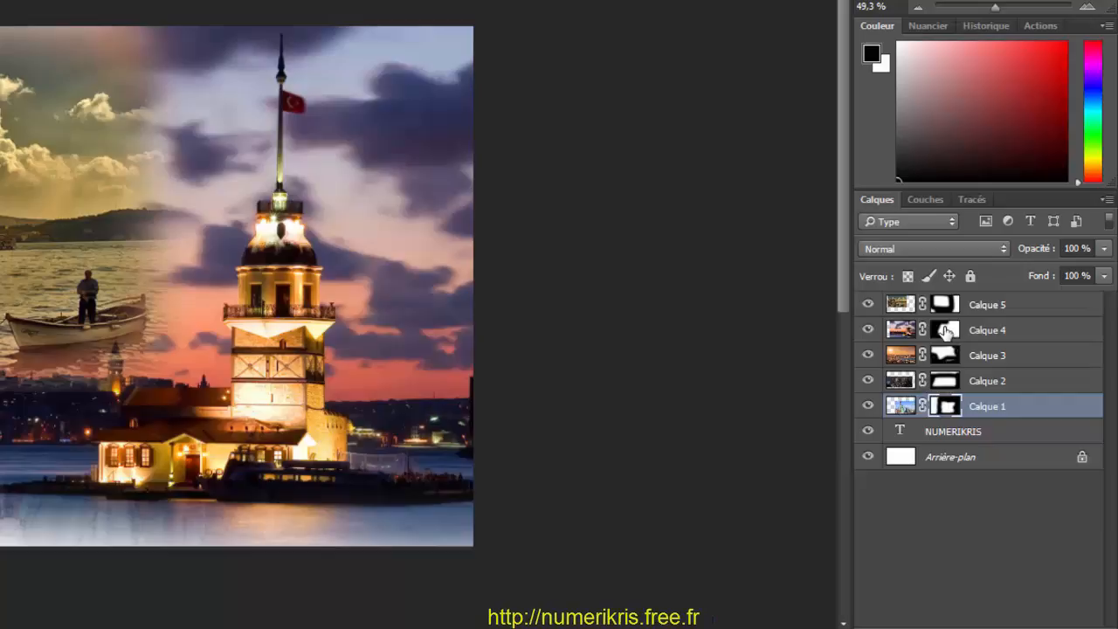
Step: Paint black on the upper photos' layer masks between the mosque and the tower to reveal the Statue of Liberty from the layer below
key(Tab)
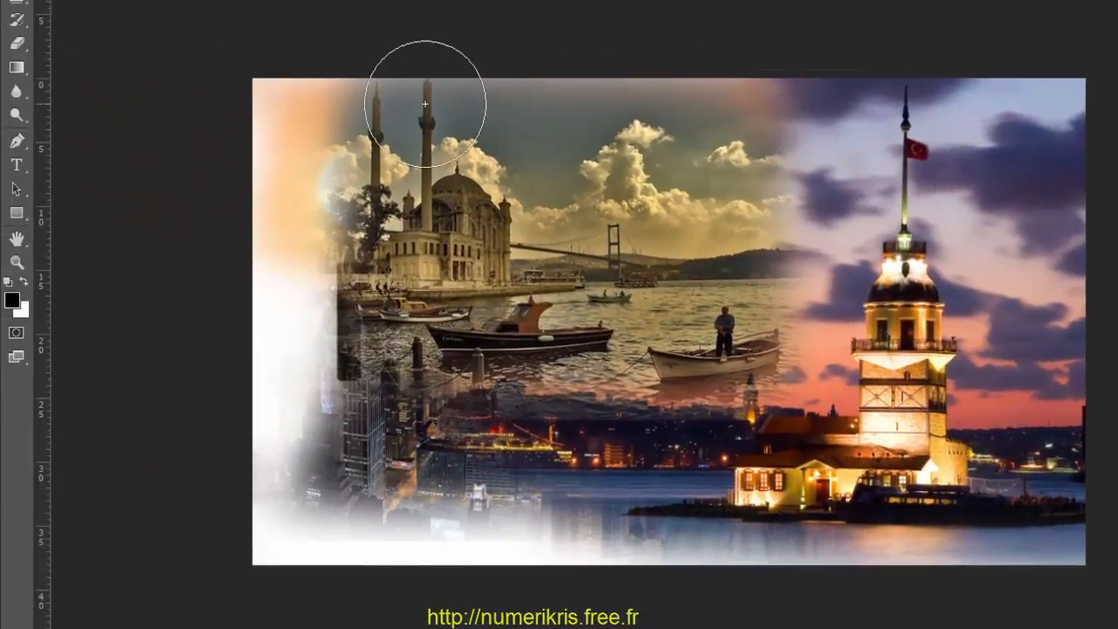
mouse_move(842, 308)
mouse_down()
mouse_move(708, 334)
mouse_move(724, 445)
mouse_move(755, 479)
mouse_up()
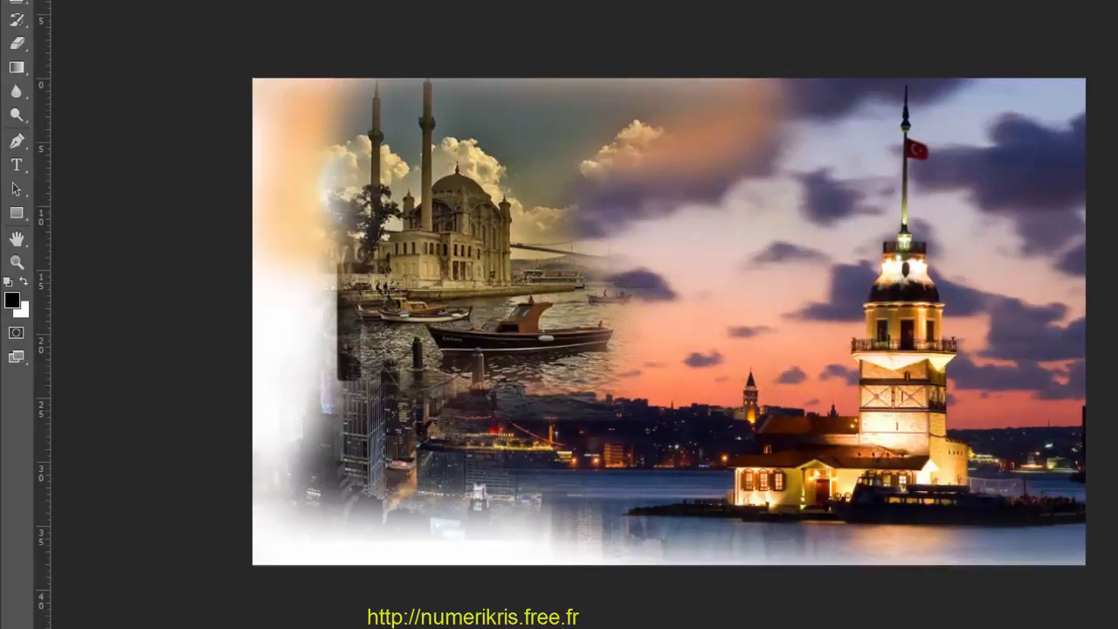
mouse_move(656, 212)
mouse_down()
mouse_move(693, 233)
mouse_move(632, 281)
mouse_move(670, 323)
mouse_move(672, 402)
mouse_move(643, 446)
mouse_move(653, 477)
mouse_up()
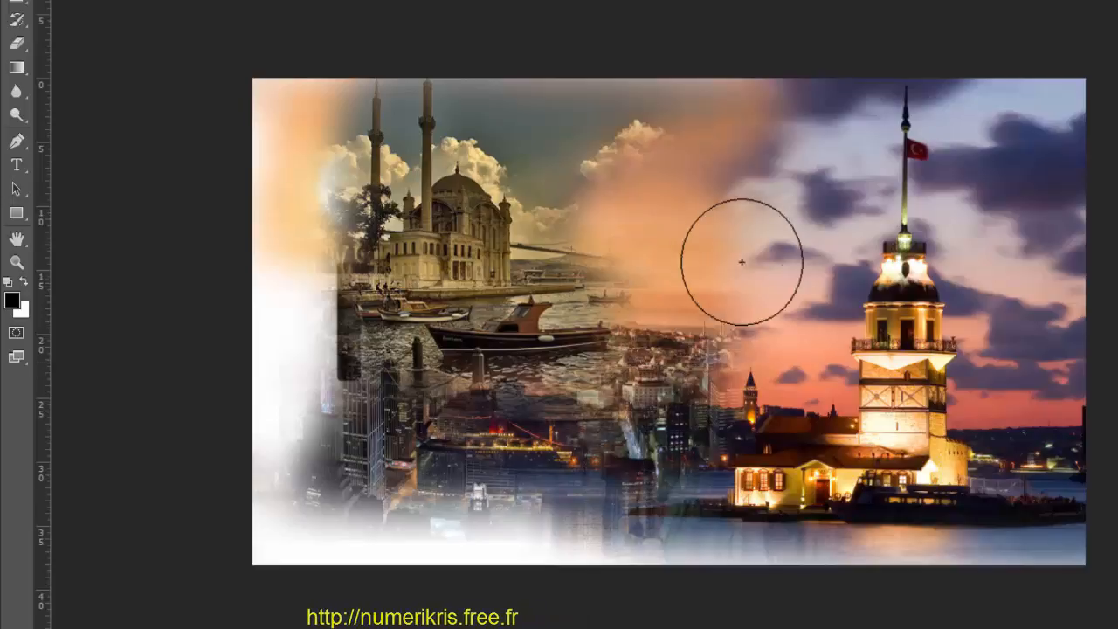
mouse_move(609, 262)
mouse_down()
mouse_move(708, 370)
mouse_move(655, 256)
mouse_move(658, 356)
mouse_move(686, 434)
mouse_move(715, 429)
mouse_move(707, 286)
mouse_move(694, 364)
mouse_up()
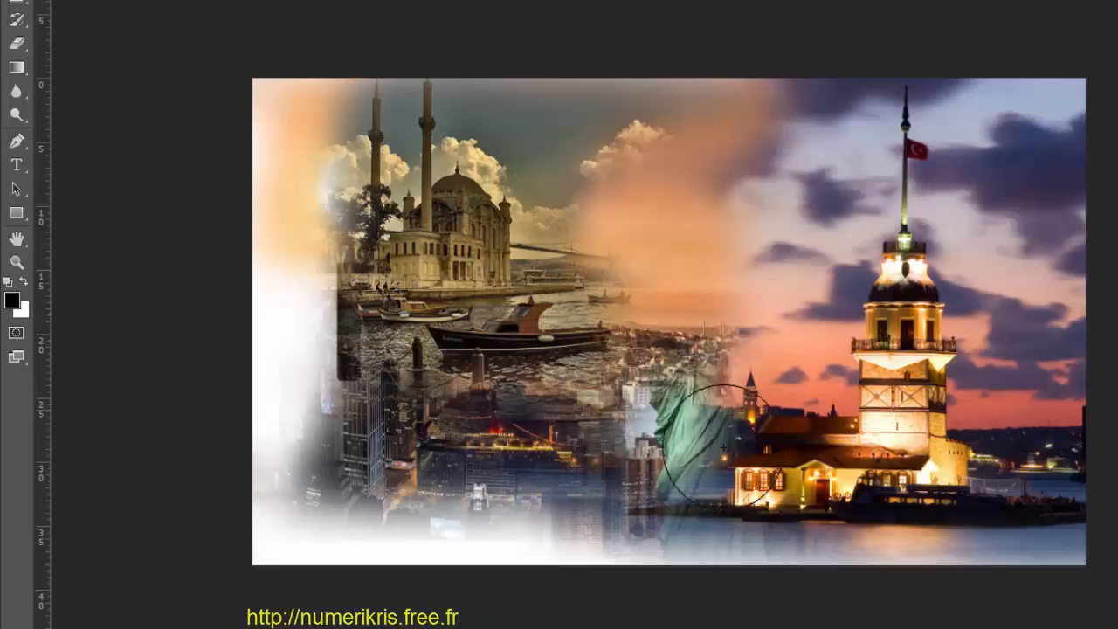
mouse_move(724, 447)
mouse_down()
mouse_move(665, 458)
mouse_move(701, 486)
mouse_up()
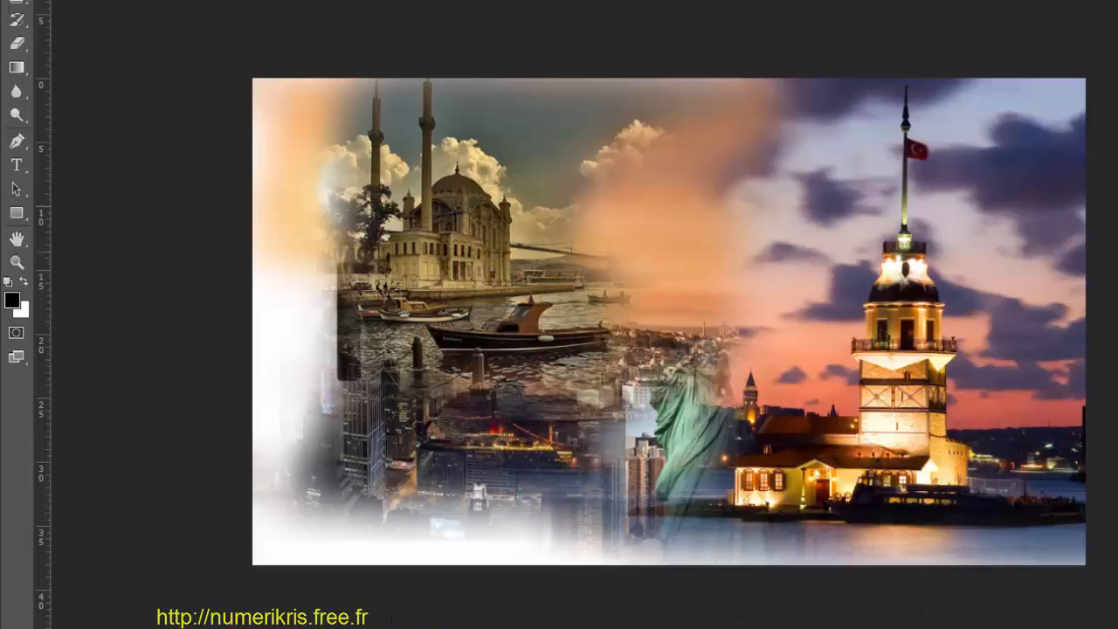
mouse_move(632, 278)
mouse_down()
mouse_move(669, 279)
mouse_move(693, 329)
mouse_move(706, 424)
mouse_move(694, 512)
mouse_move(712, 309)
mouse_move(696, 358)
mouse_move(700, 493)
mouse_move(666, 509)
mouse_up()
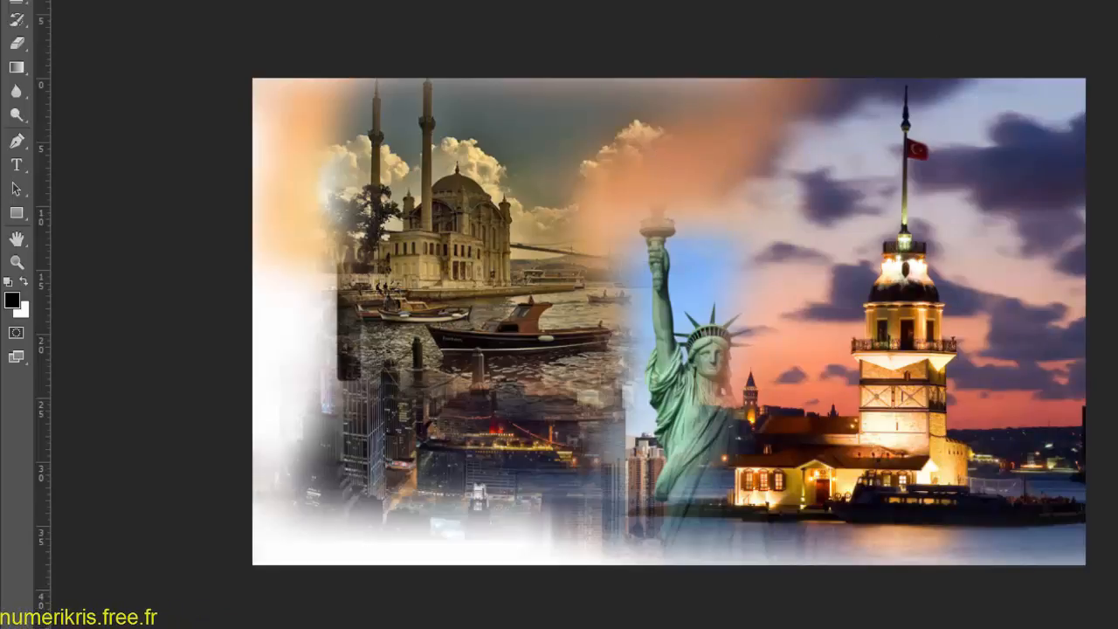
Step: Paint out the orange sky above the statue's torch, and swap to white to paint masked areas back in
mouse_move(704, 202)
mouse_down()
mouse_move(726, 257)
mouse_move(814, 152)
mouse_move(671, 112)
mouse_up()
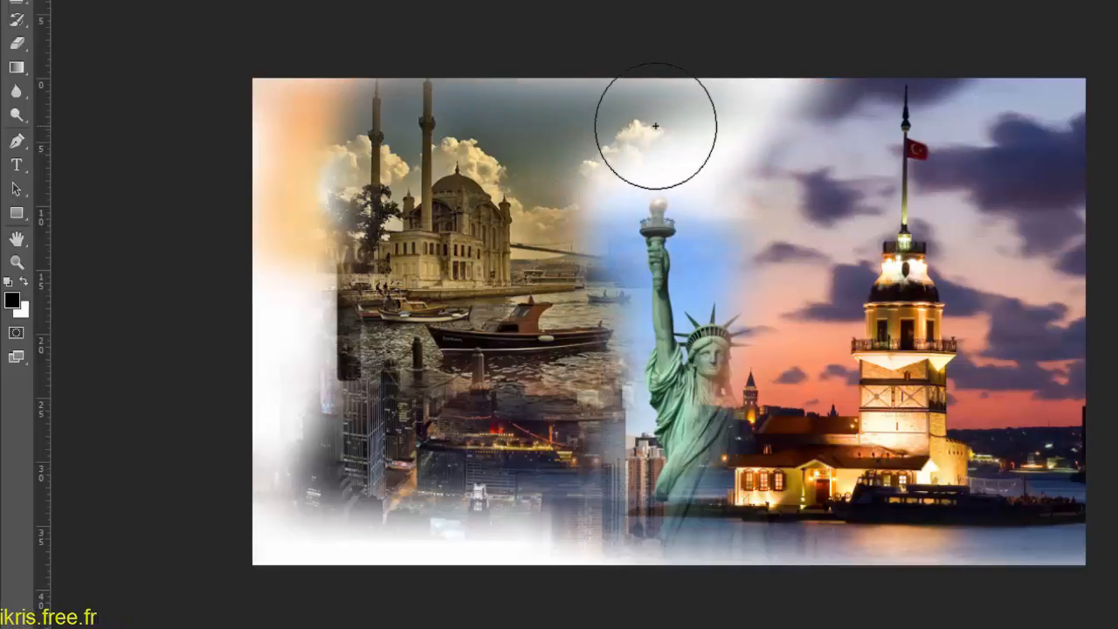
key(x)
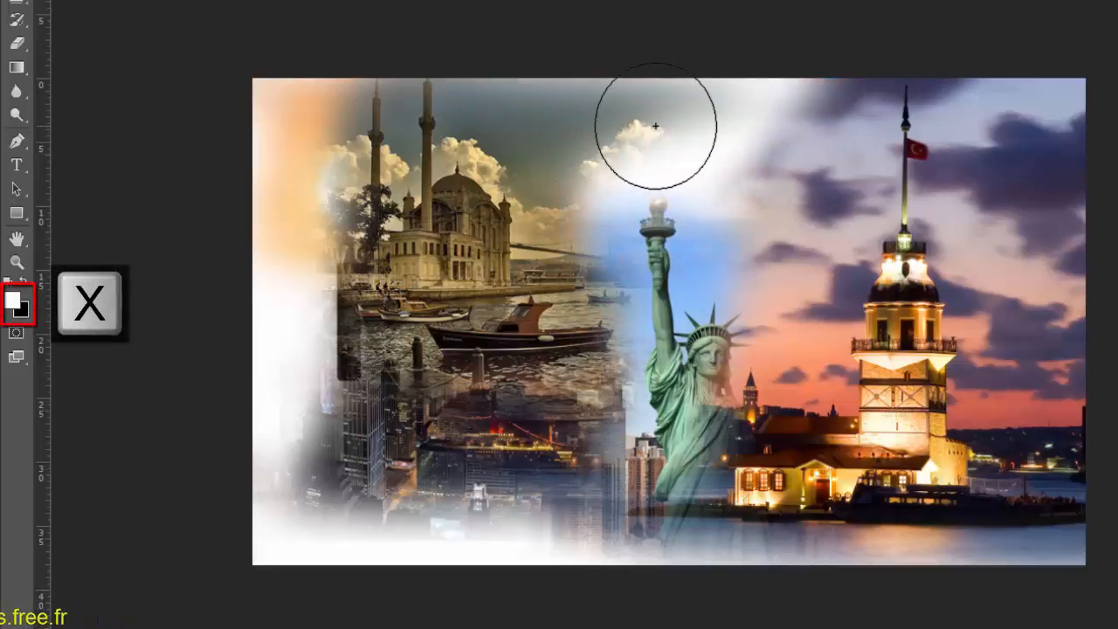
mouse_move(655, 126)
mouse_down()
mouse_move(817, 110)
mouse_move(584, 124)
mouse_move(828, 144)
mouse_move(825, 277)
mouse_move(743, 107)
mouse_move(548, 108)
mouse_move(492, 173)
mouse_up()
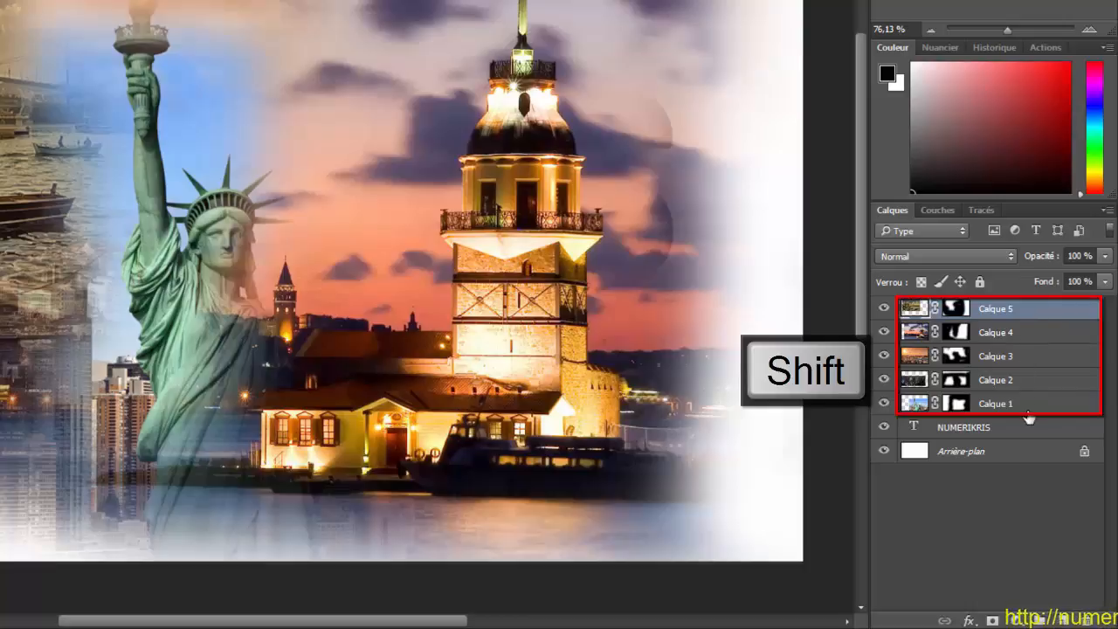
Step: Merge the layers Calque 1 to Calque 5 into one and clip the merged photo to the NUMERIKRIS text layer
shift+click(1029, 412)
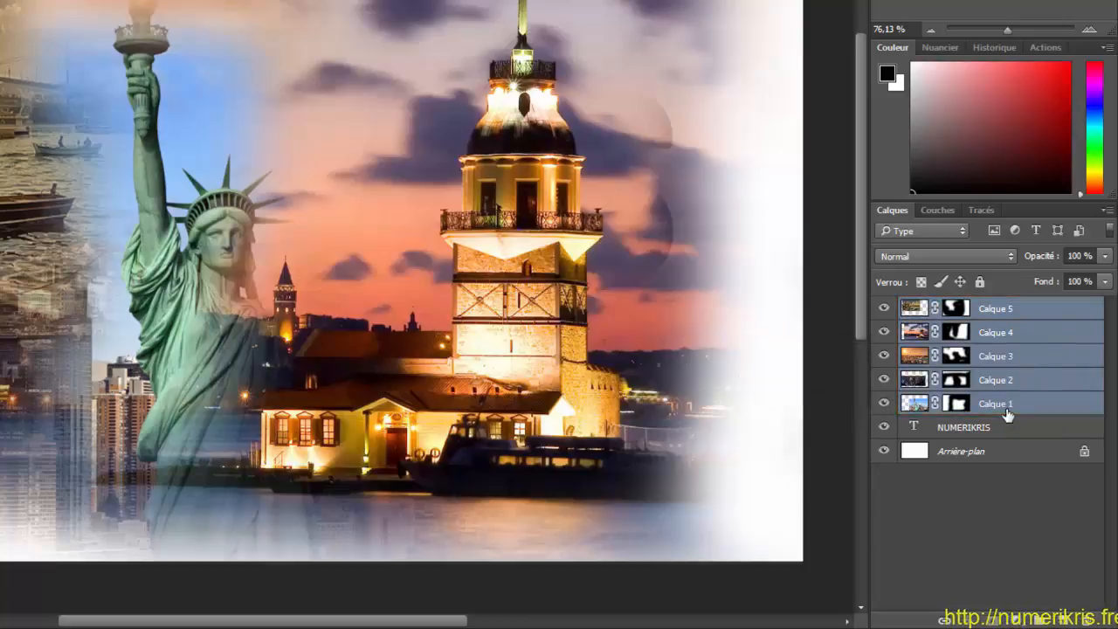
key(ctrl+e)
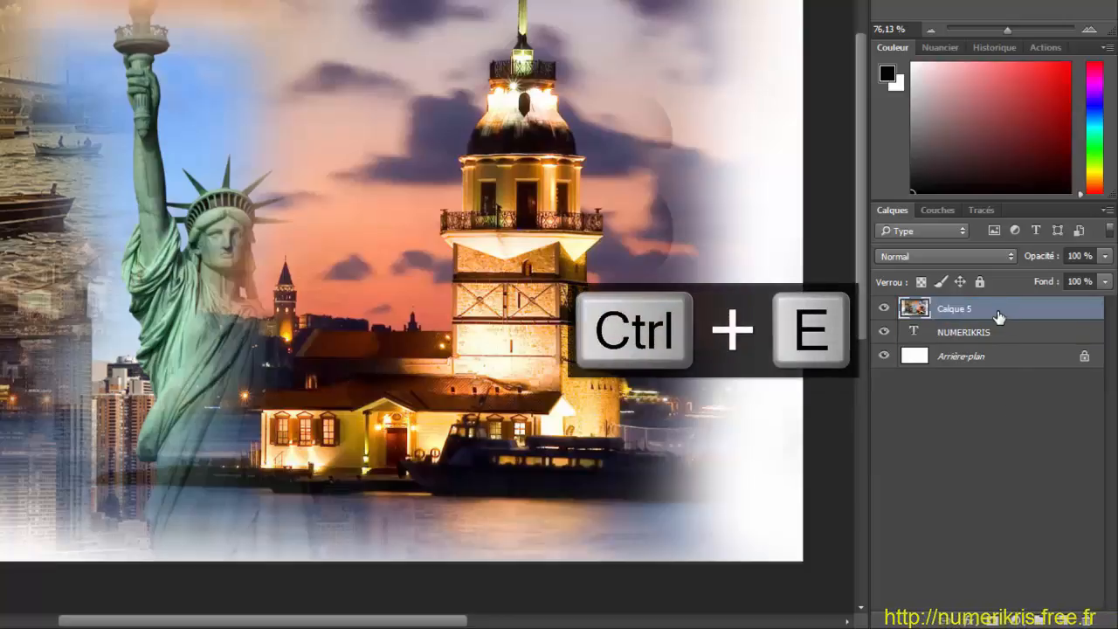
right_click(996, 314)
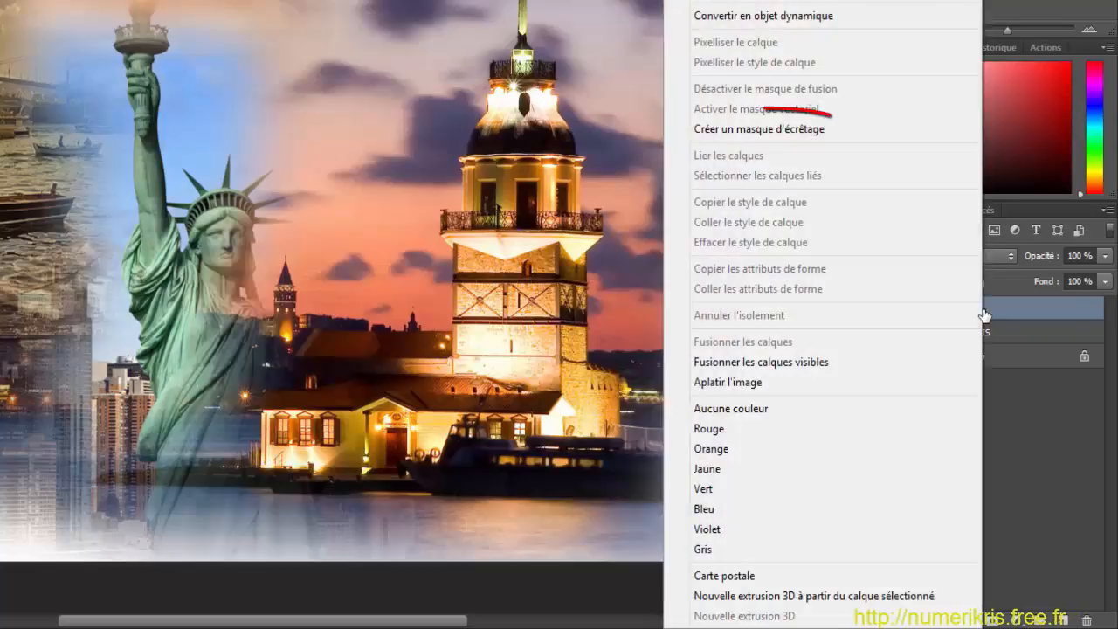
click(799, 129)
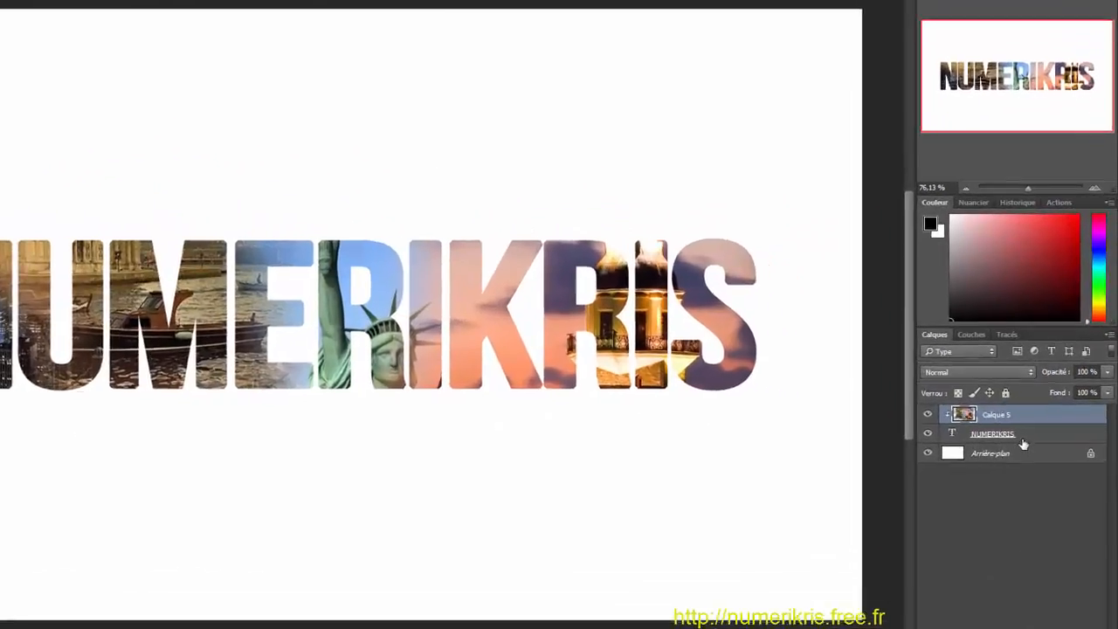
Step: Rasterize the NUMERIKRIS text layer
click(1043, 436)
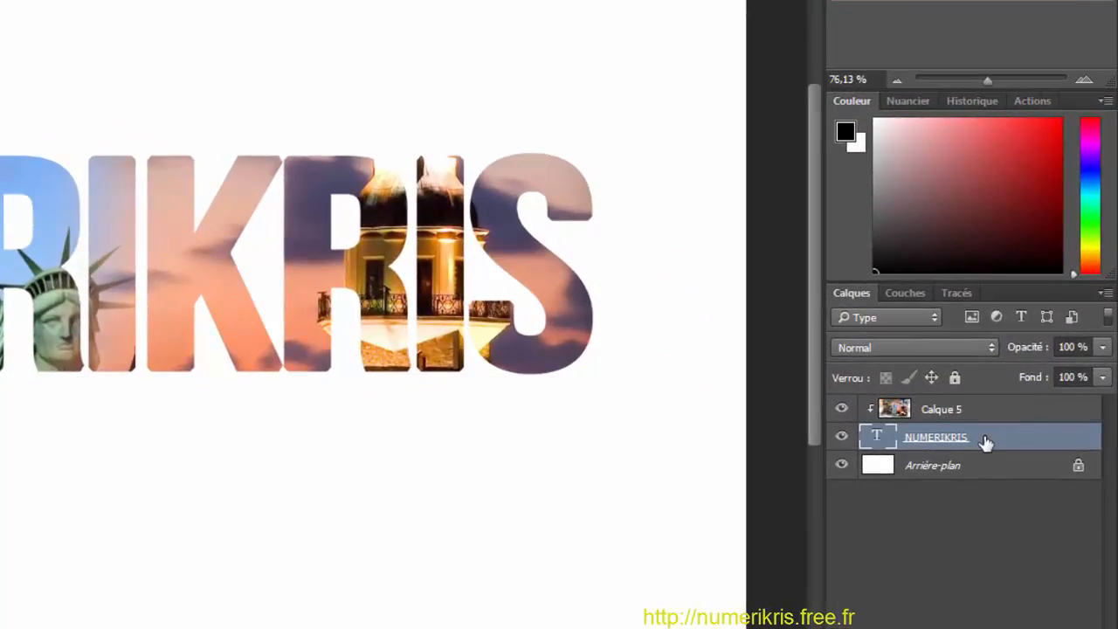
right_click(986, 443)
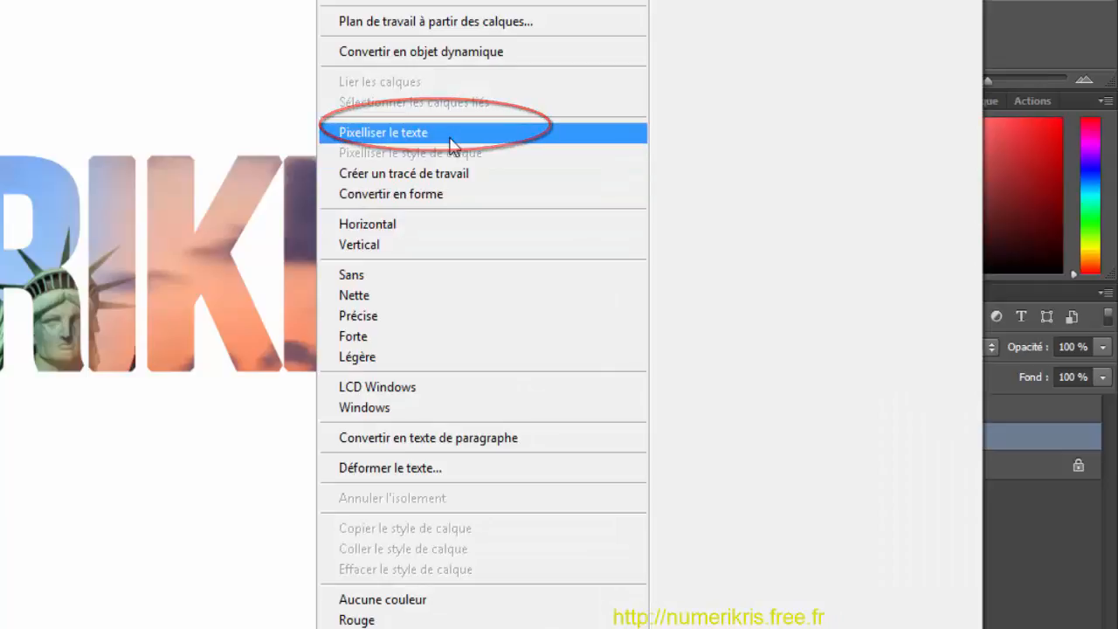
click(454, 133)
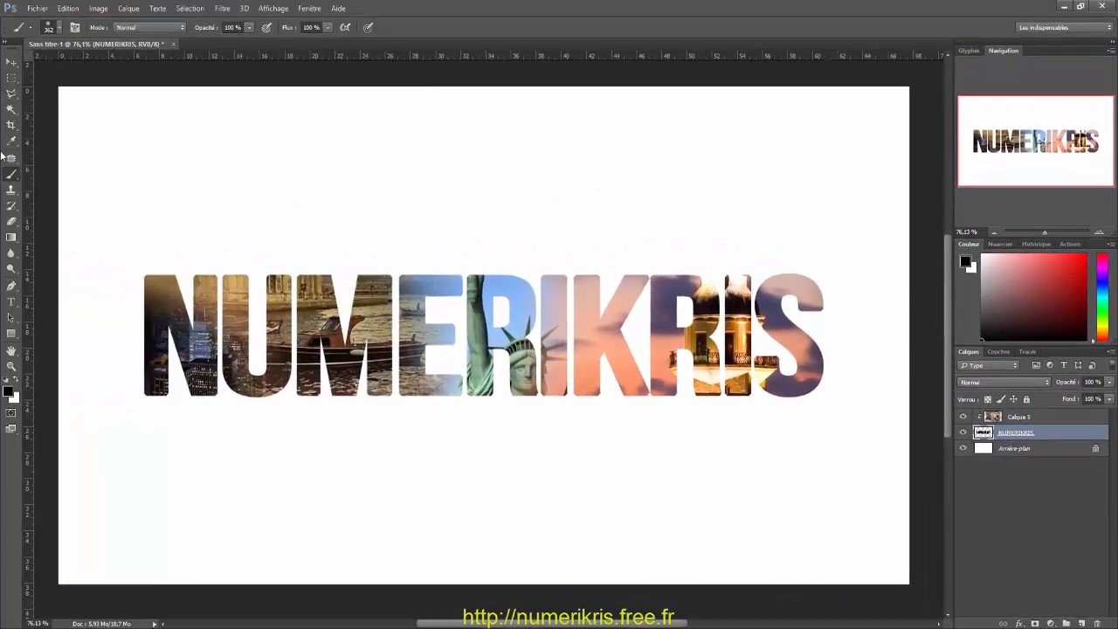
Step: Choose the Brush tool and load the procemo_splatter.abr brush set into its presets
key(b)
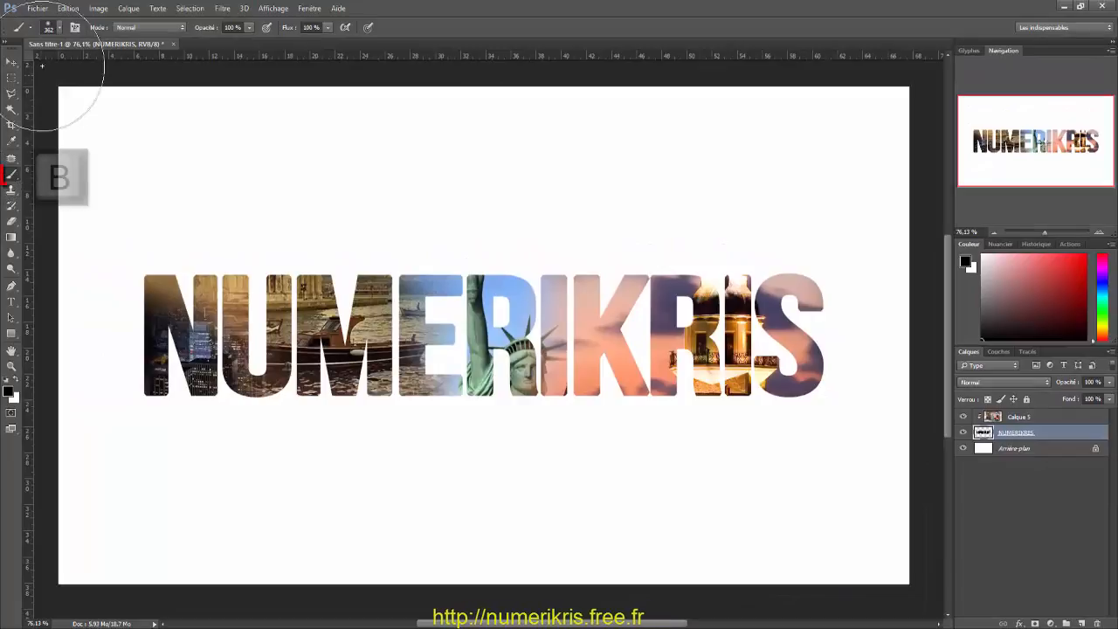
click(58, 29)
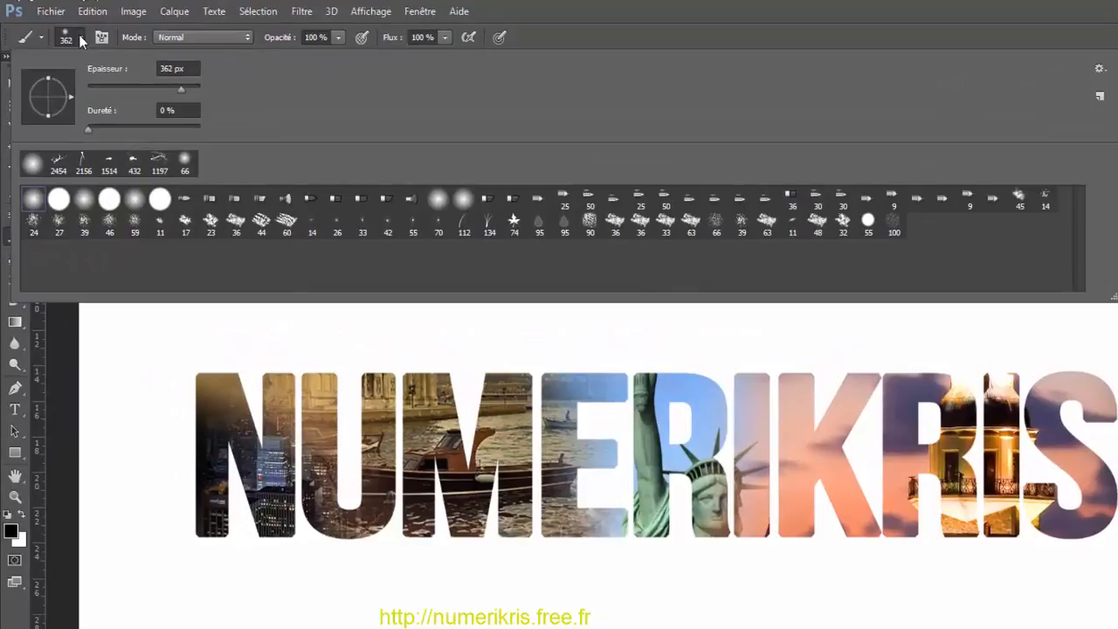
click(75, 37)
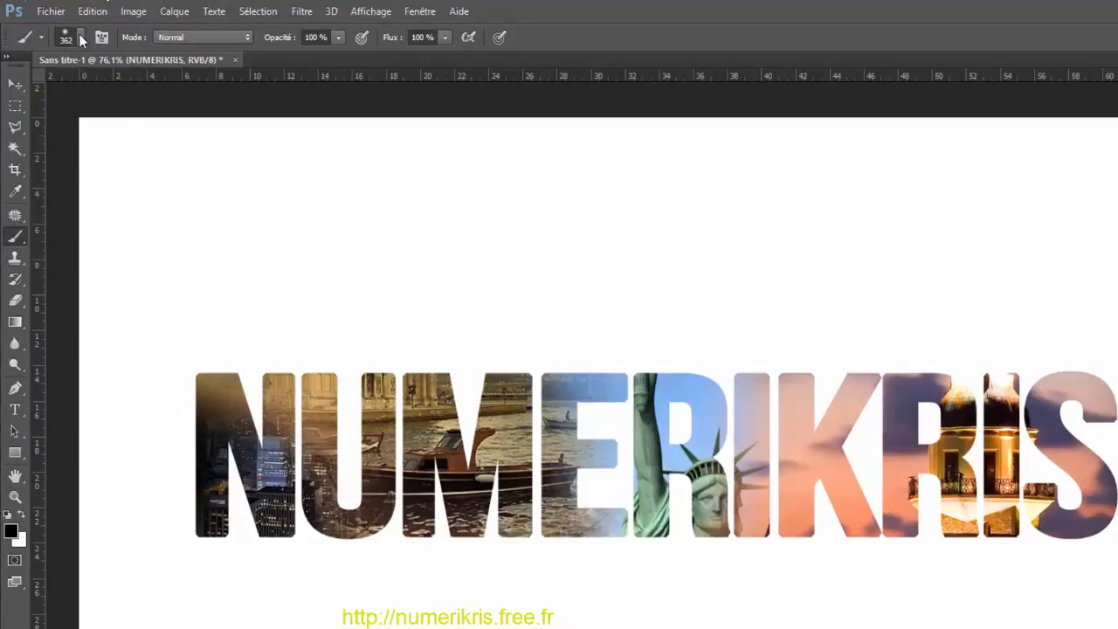
click(81, 38)
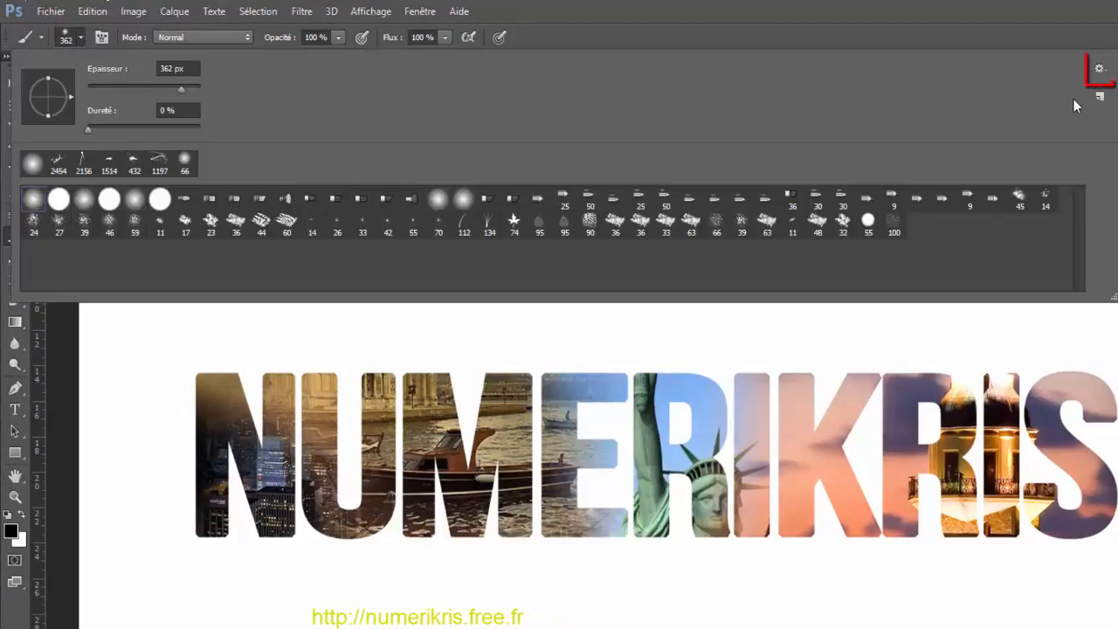
click(1100, 73)
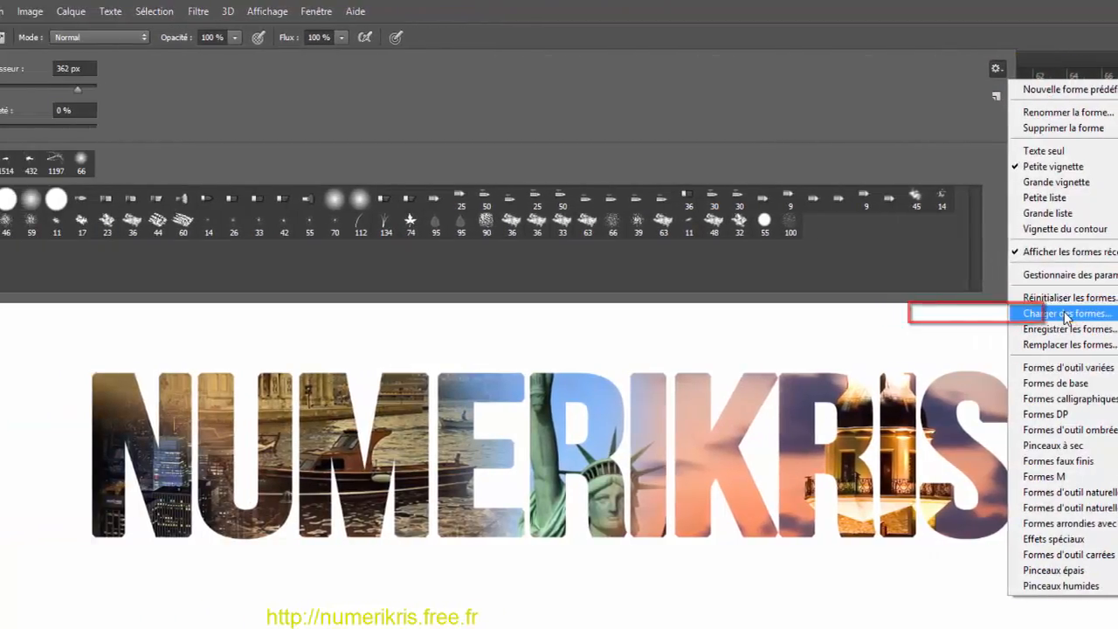
click(1067, 314)
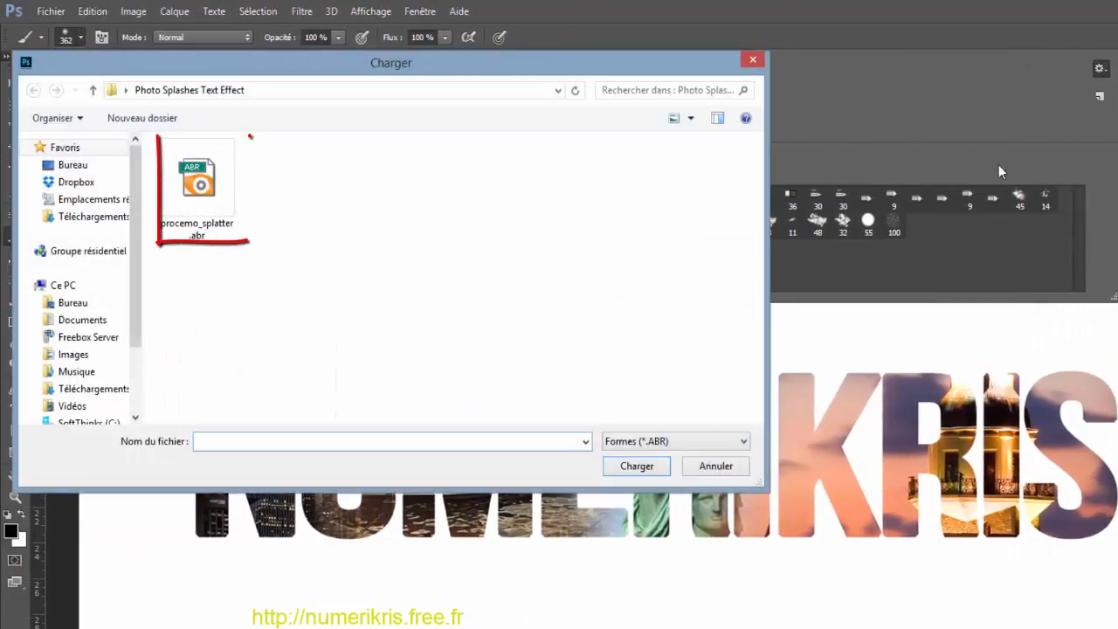
double_click(199, 196)
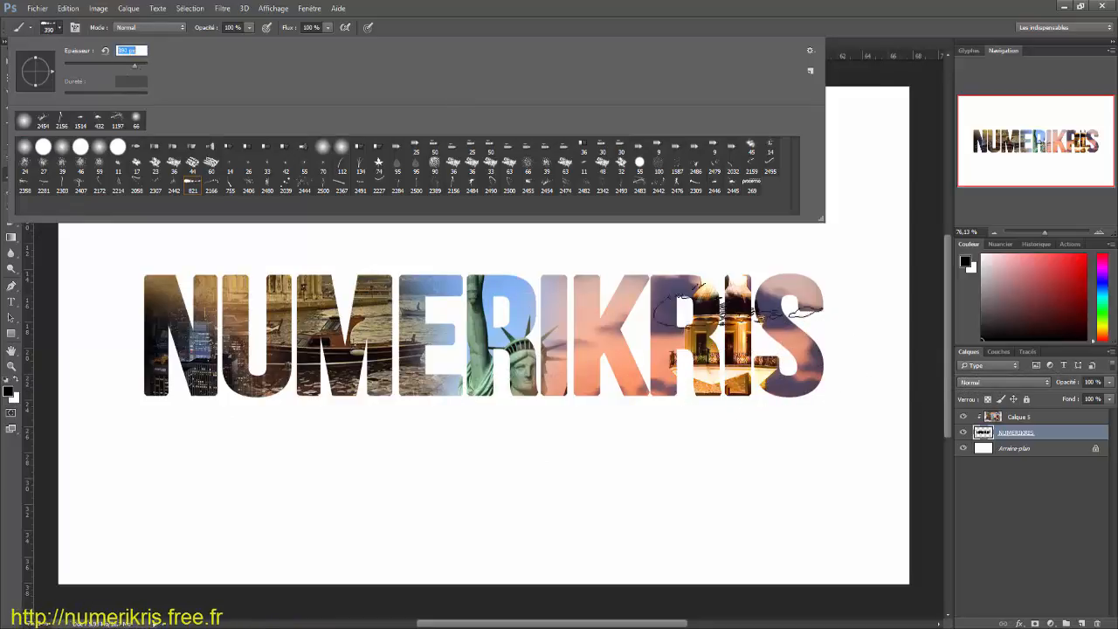
click(852, 382)
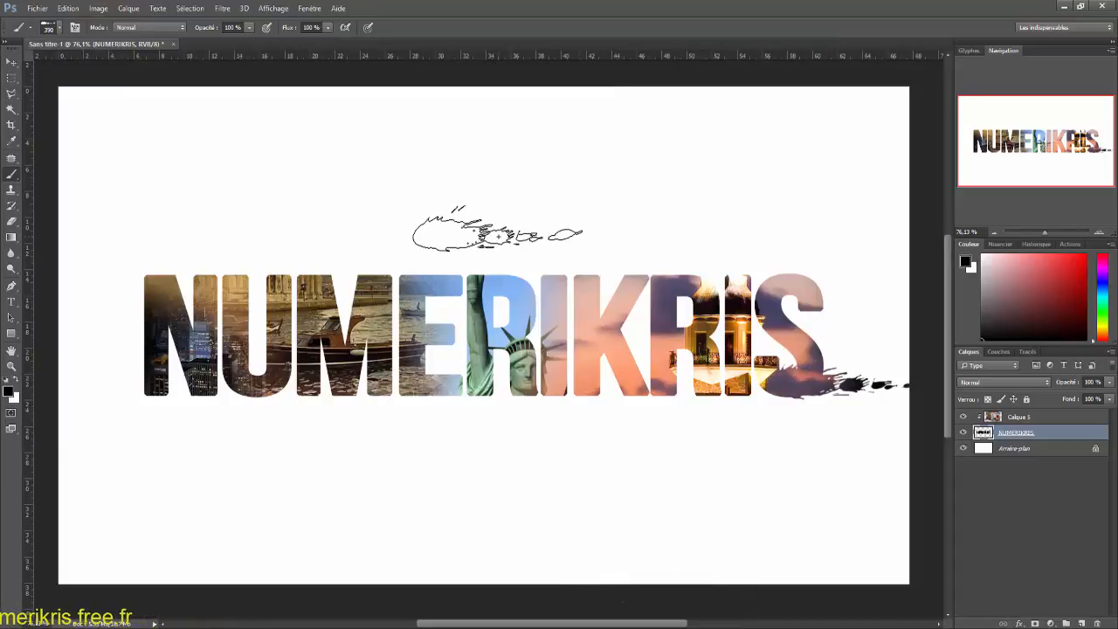
click(68, 8)
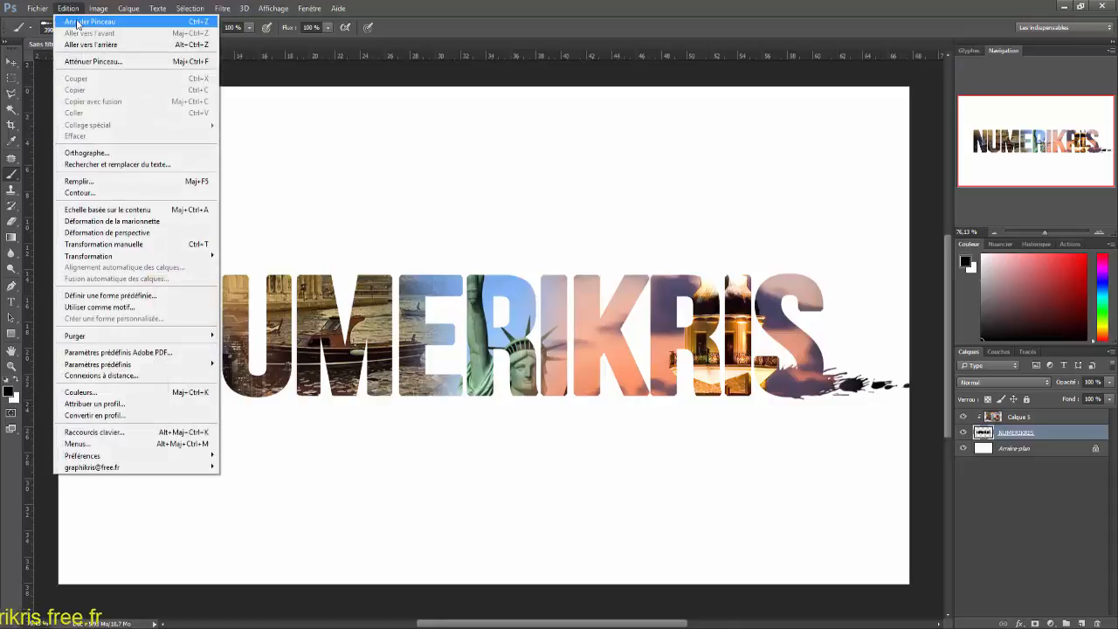
click(77, 22)
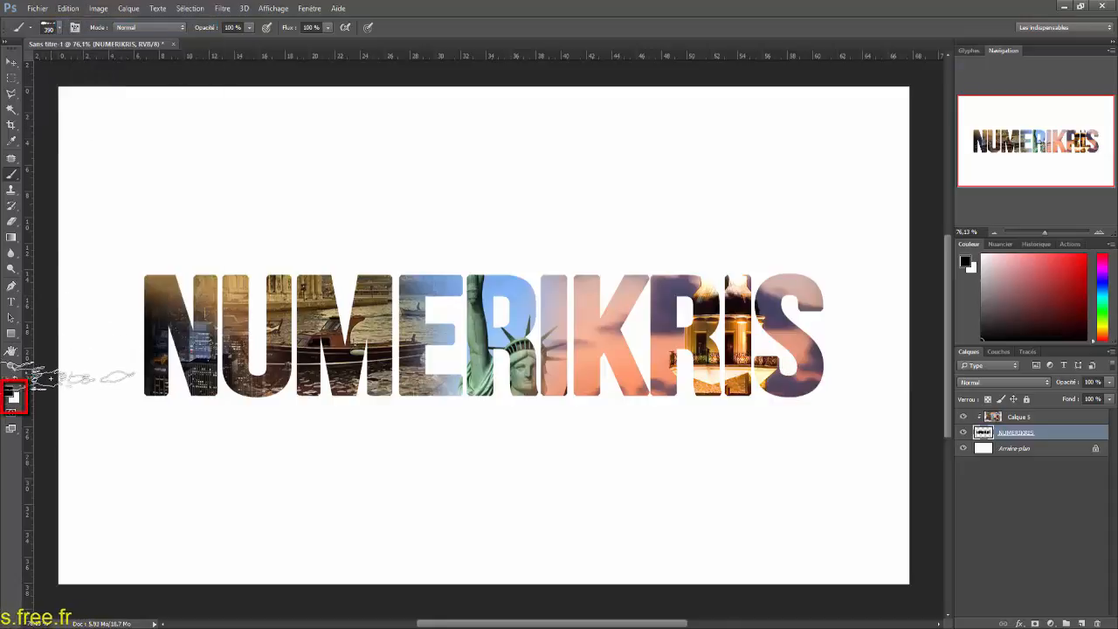
Step: Stamp the 821 splatter brush at 390 px, with white foreground, on the NUMERIKRIS layer beside the S's foot and above the final letters
click(812, 381)
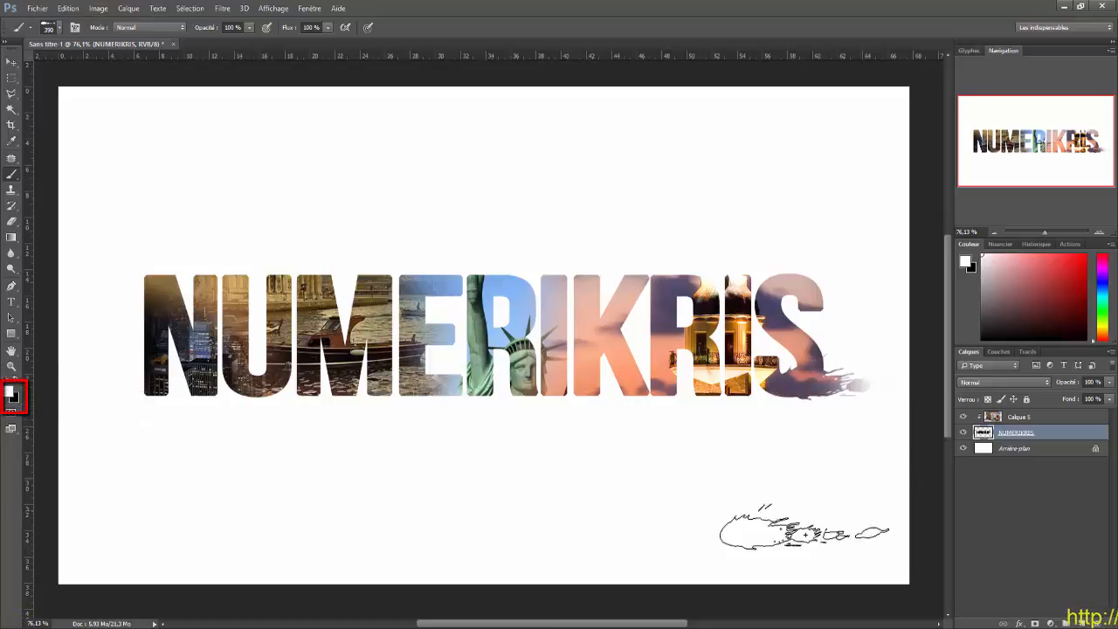
key(d)
key(x)
click(756, 271)
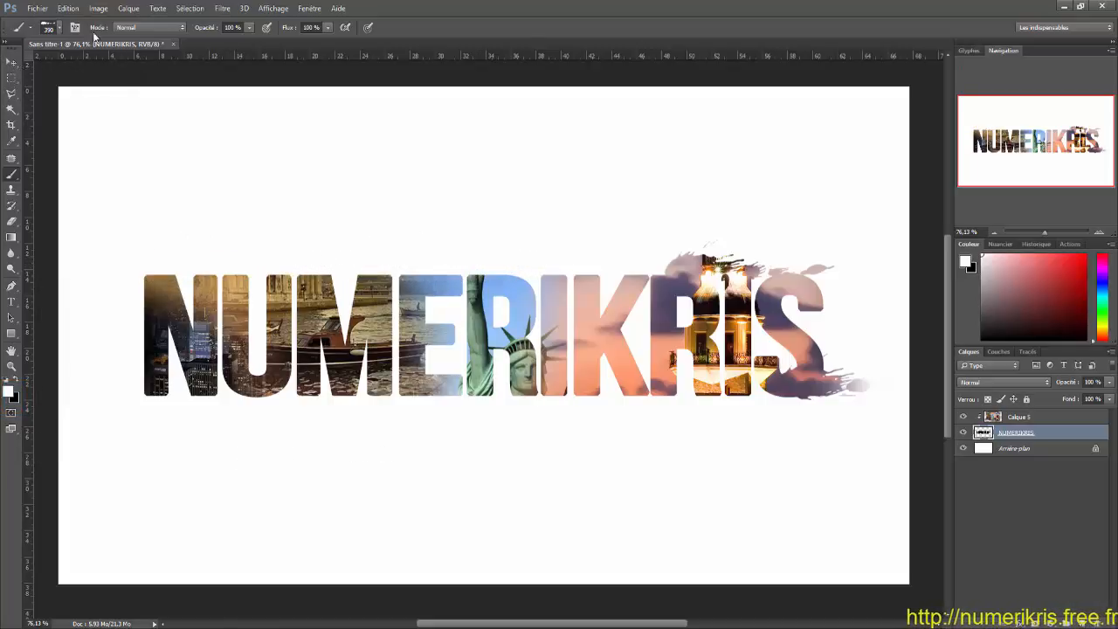
Step: Choose the 2480 splatter brush, reduce it to 418 px, and stamp drips below the M and the K on the NUMERIKRIS layer
click(50, 27)
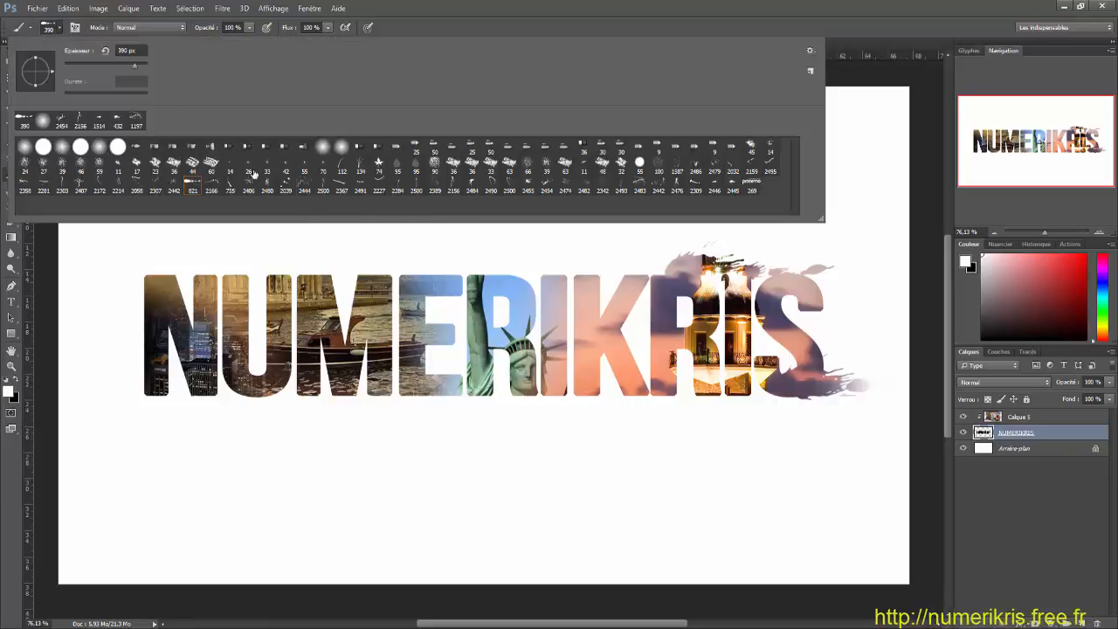
click(304, 185)
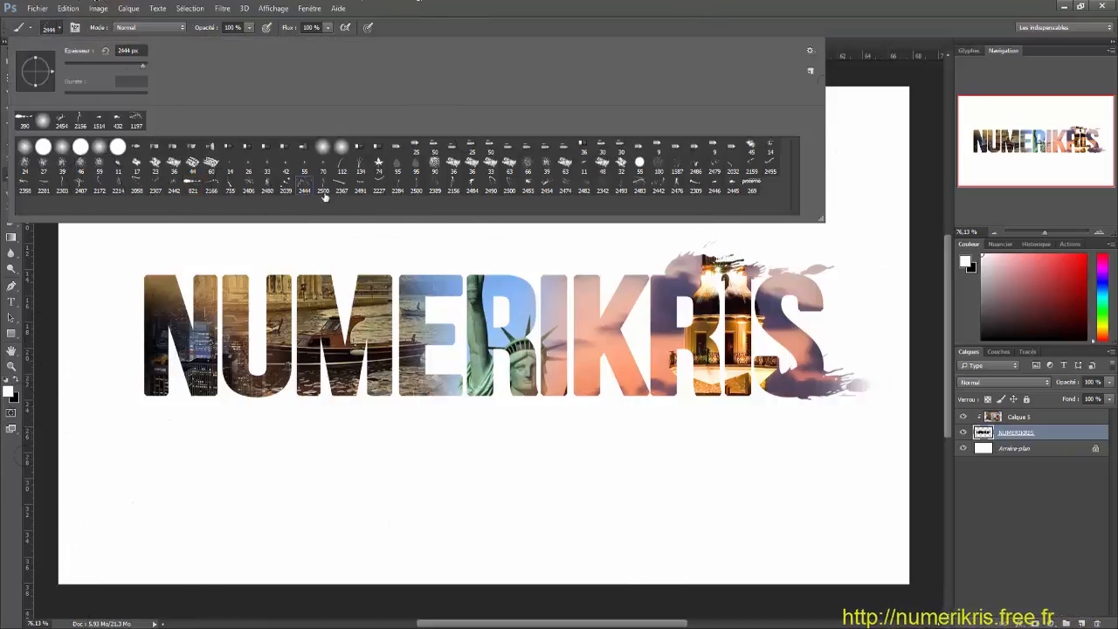
click(268, 187)
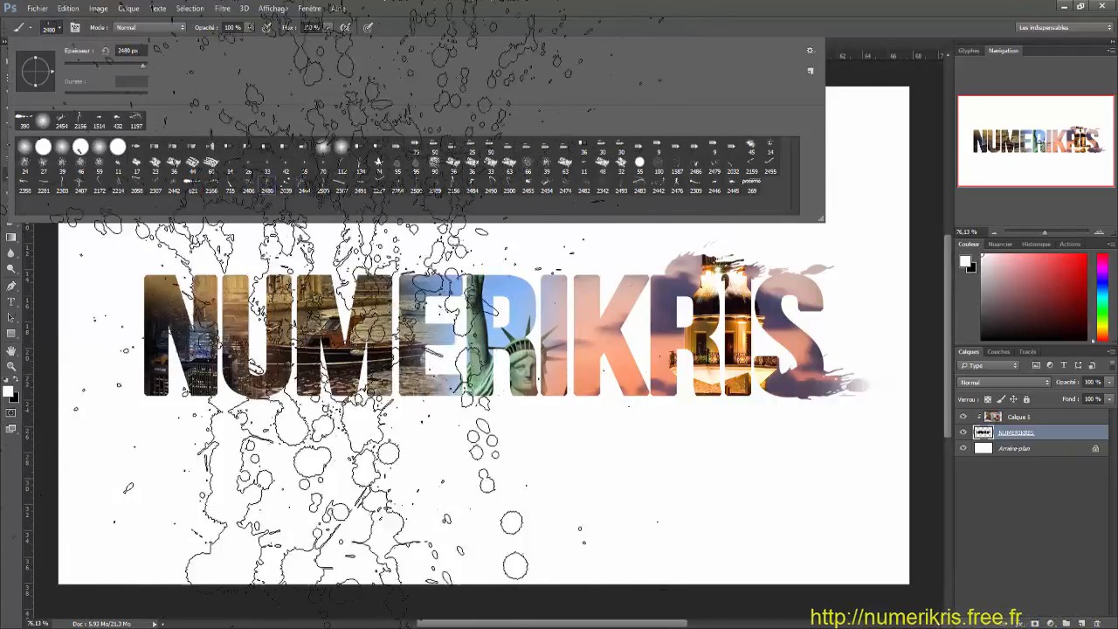
drag(136, 68, 73, 64)
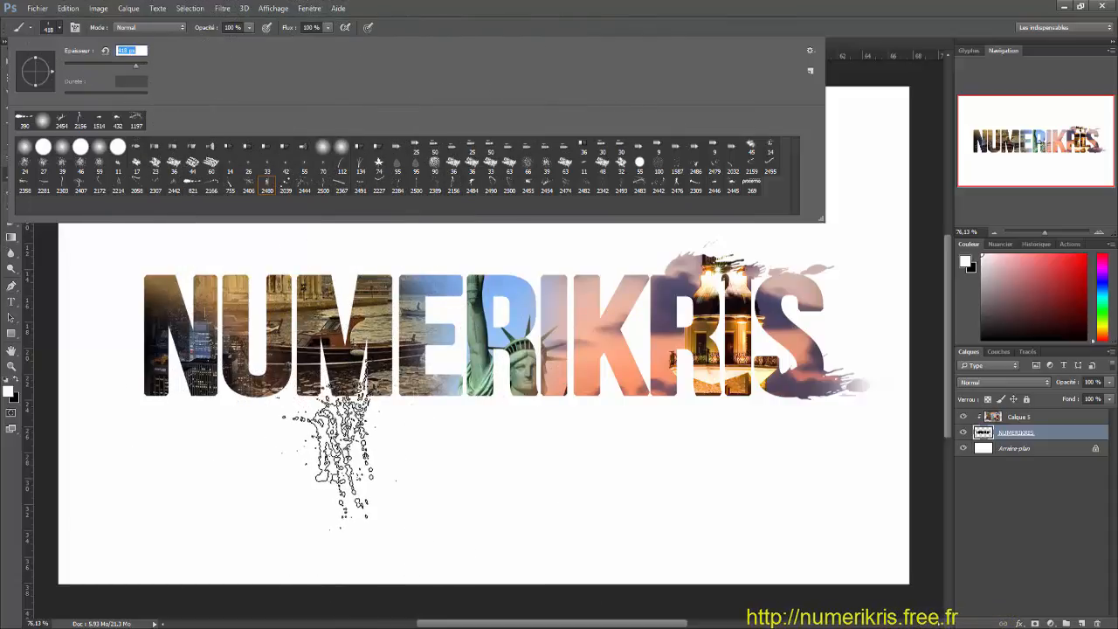
click(335, 446)
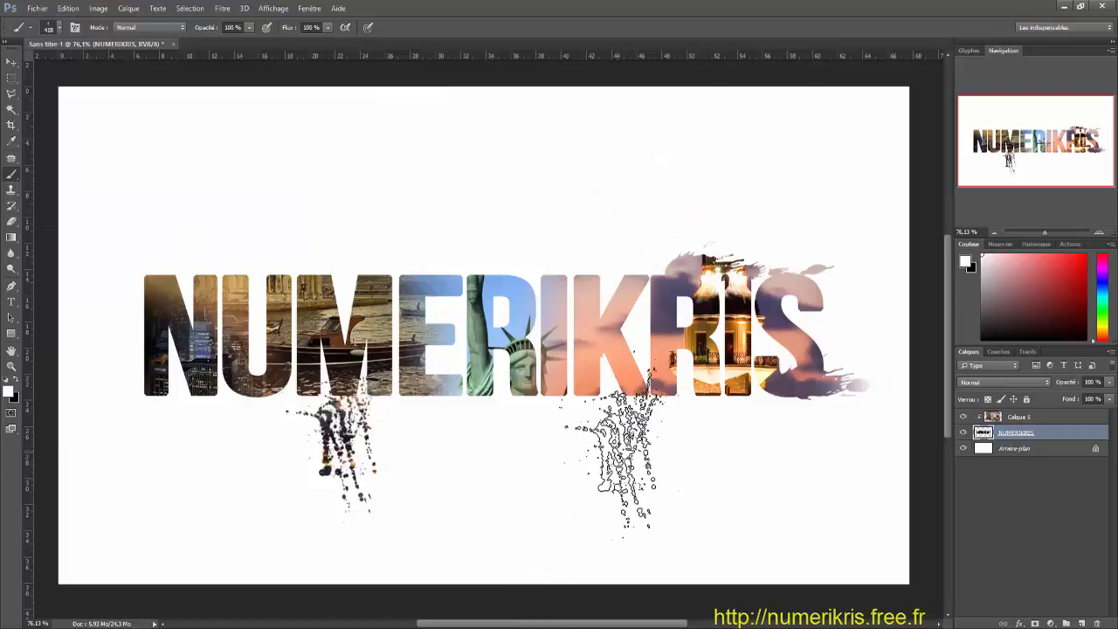
click(634, 418)
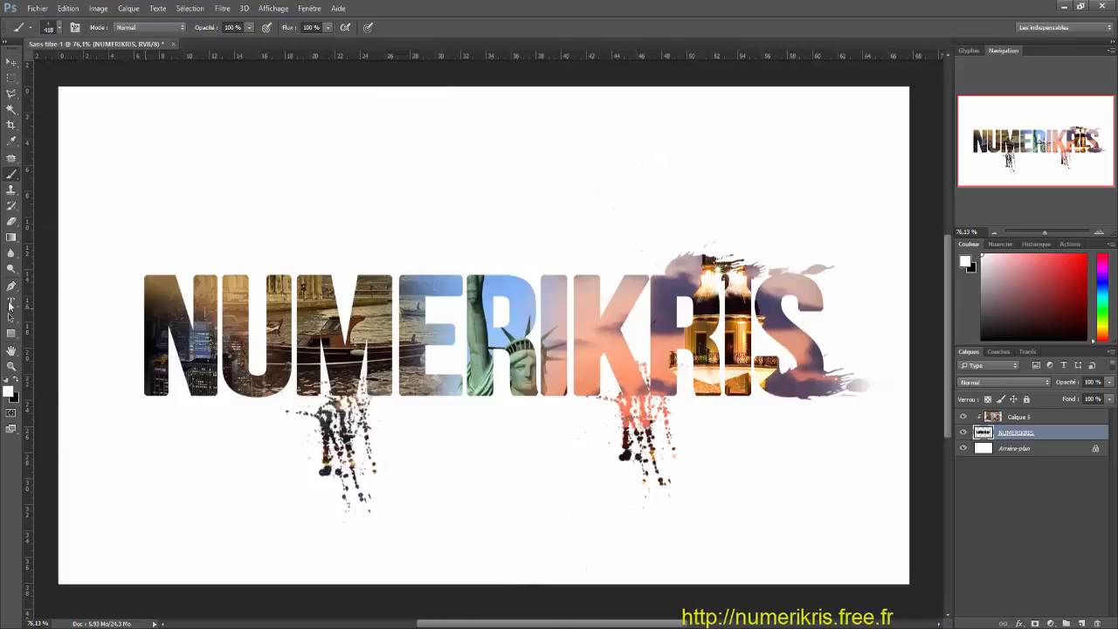
Step: Stamp the 2484 splatter brush at its full size on the NUMERIKRIS layer, below the first R
click(57, 28)
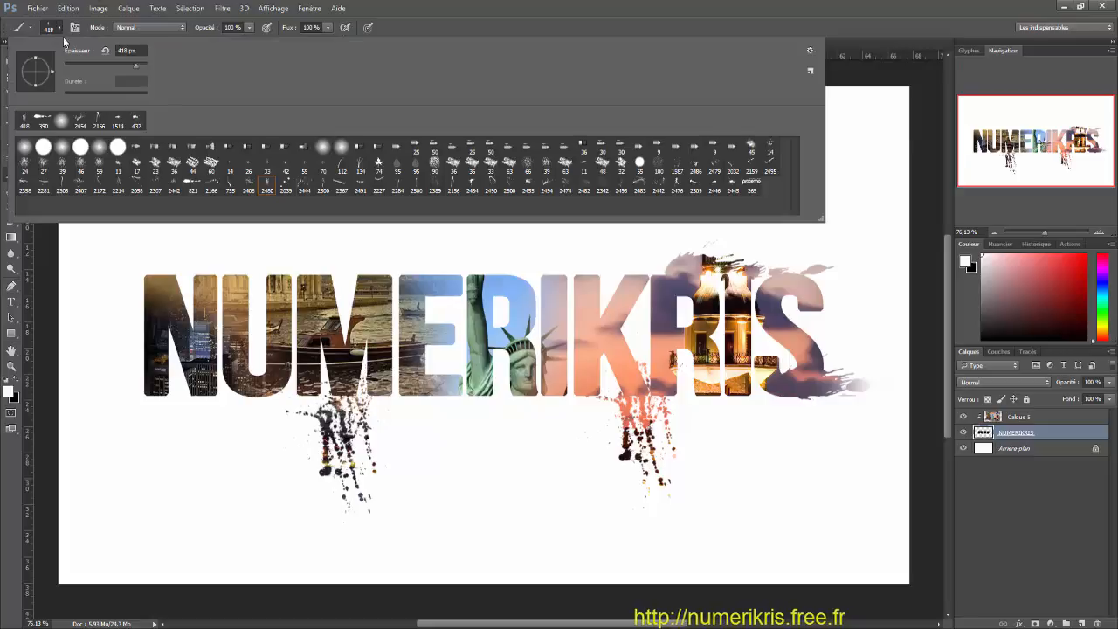
click(472, 190)
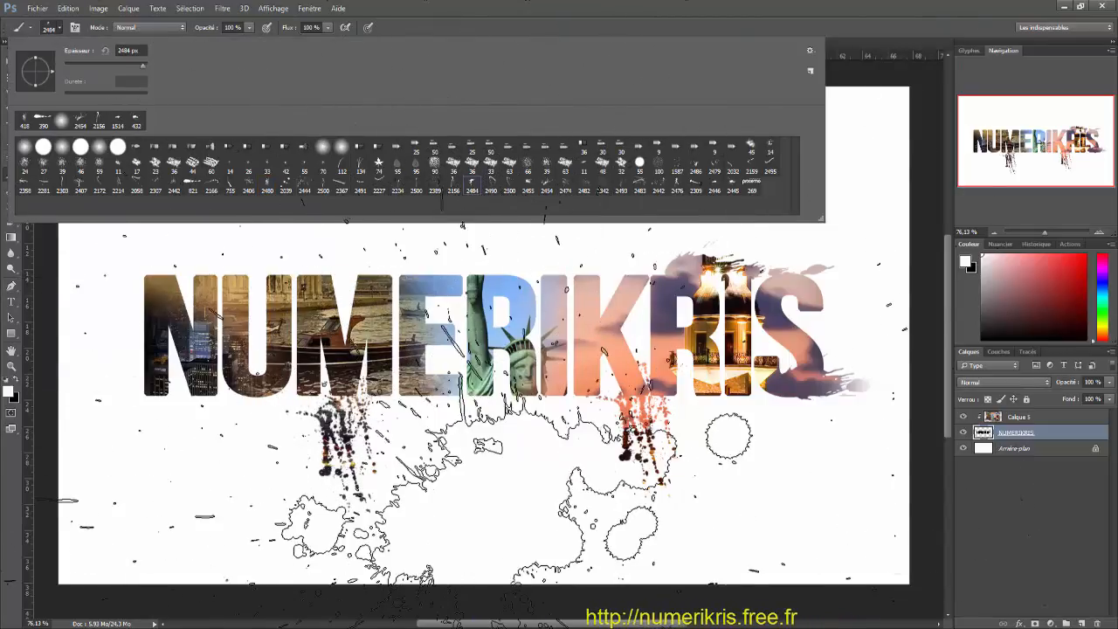
click(489, 393)
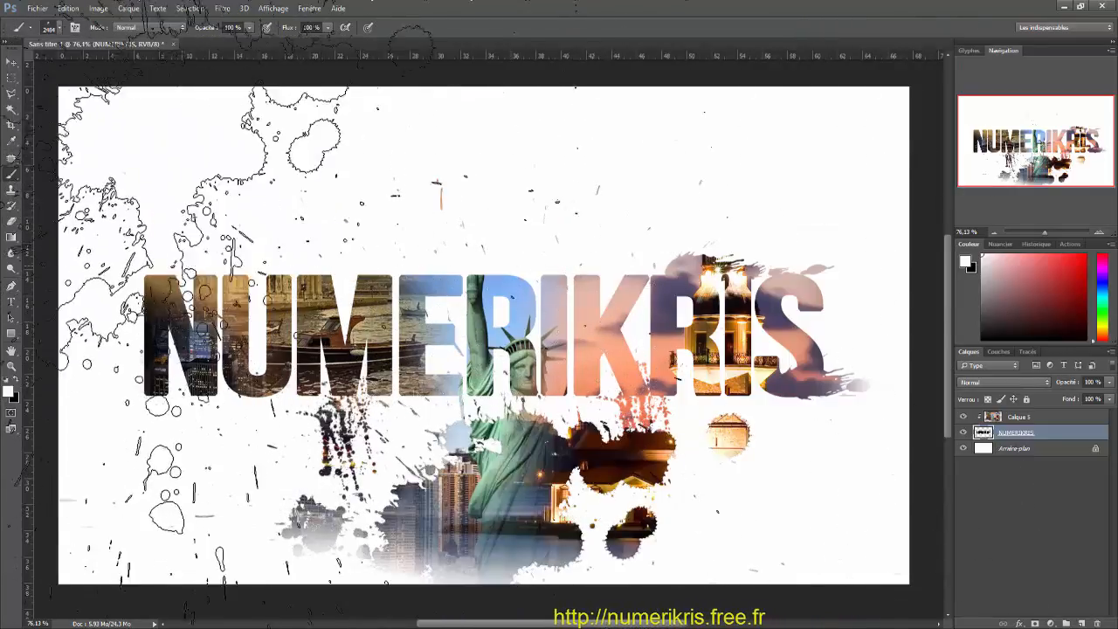
Step: Stamp the 2309 splatter brush at 2309 px on the NUMERIKRIS layer, above the first letters
click(58, 28)
click(695, 186)
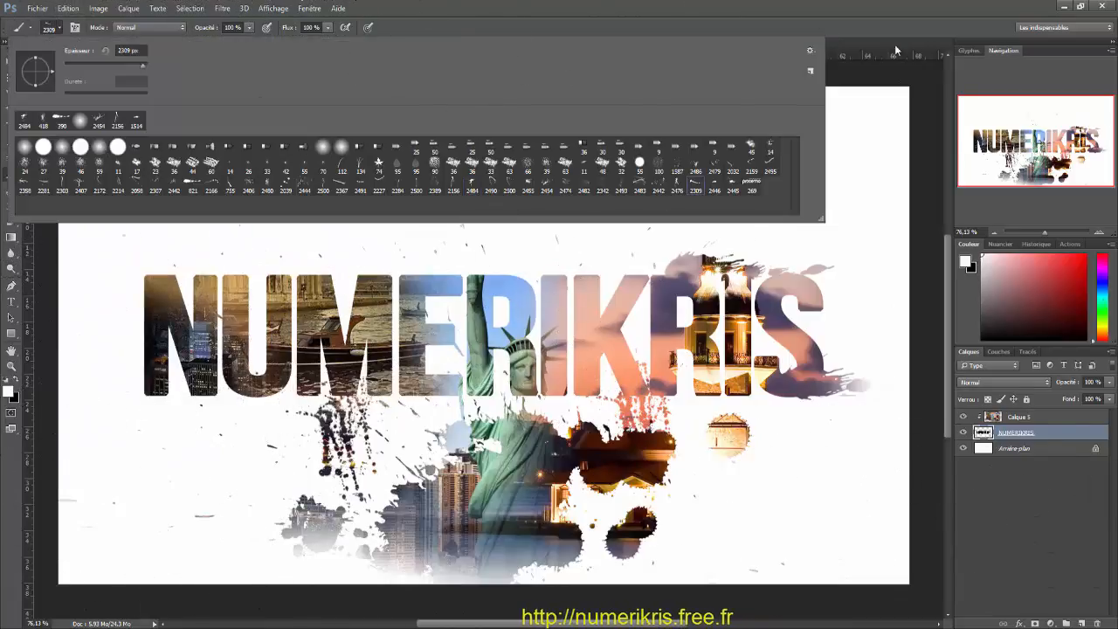
click(894, 48)
click(559, 345)
Step: Erase the excess splatter above the M and E using a soft 432 px Eraser on the NUMERIKRIS layer
click(11, 221)
click(59, 27)
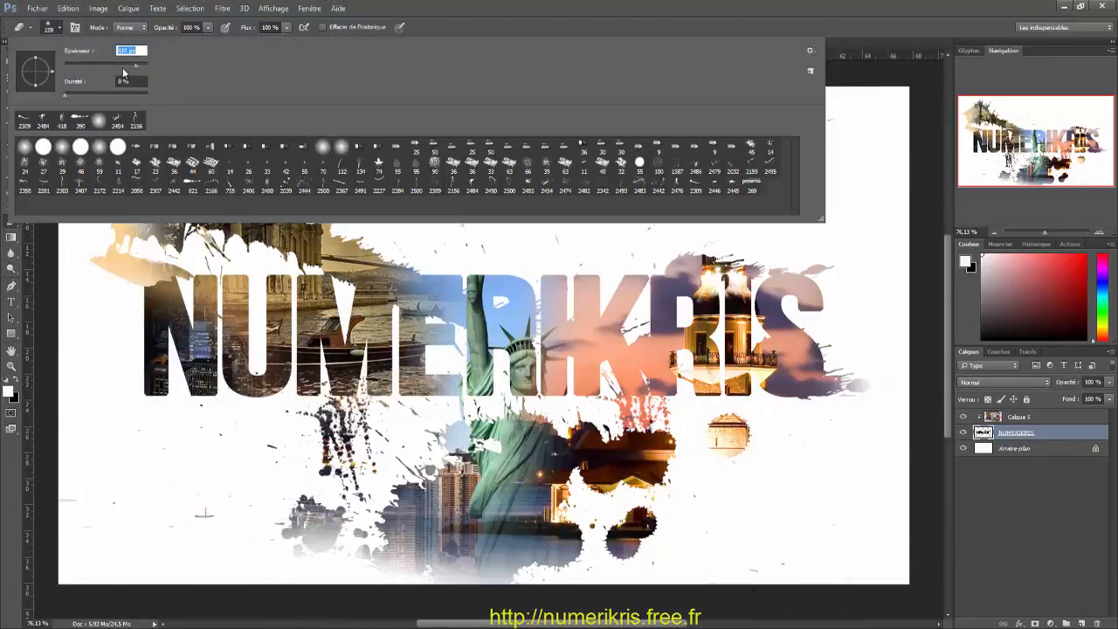
click(274, 250)
click(274, 250)
key(ctrl+z)
click(59, 28)
drag(136, 66, 123, 66)
click(432, 224)
drag(323, 175, 502, 139)
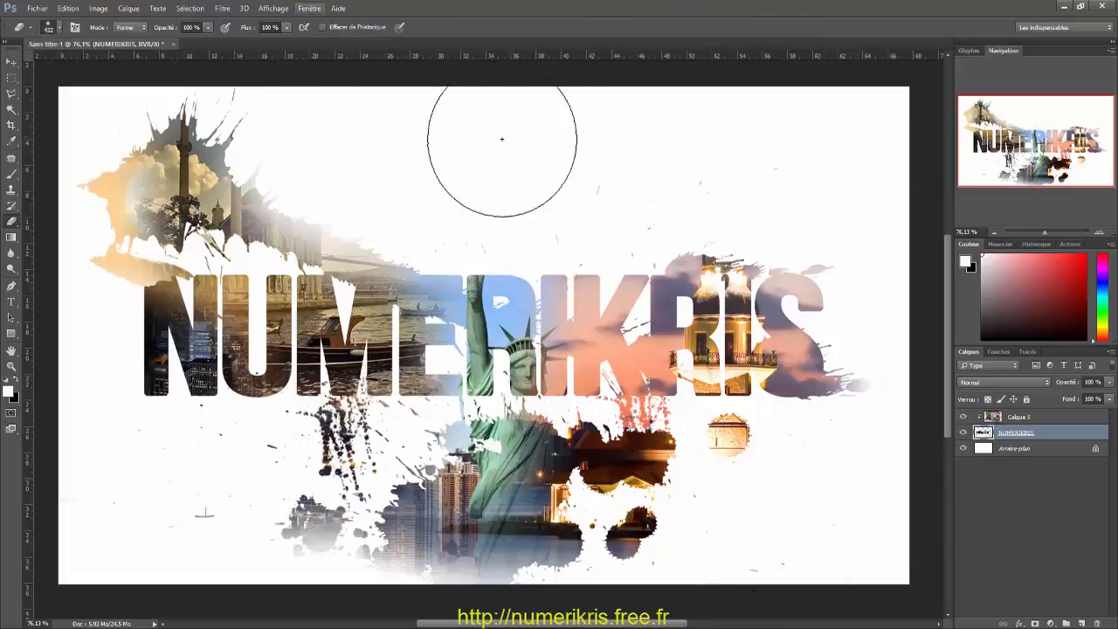
Step: Stamp a splatter brush at 880 px on the NUMERIKRIS layer below the N and U
click(11, 173)
click(60, 28)
click(633, 186)
click(585, 210)
key(ctrl+z)
click(59, 28)
click(612, 186)
click(161, 449)
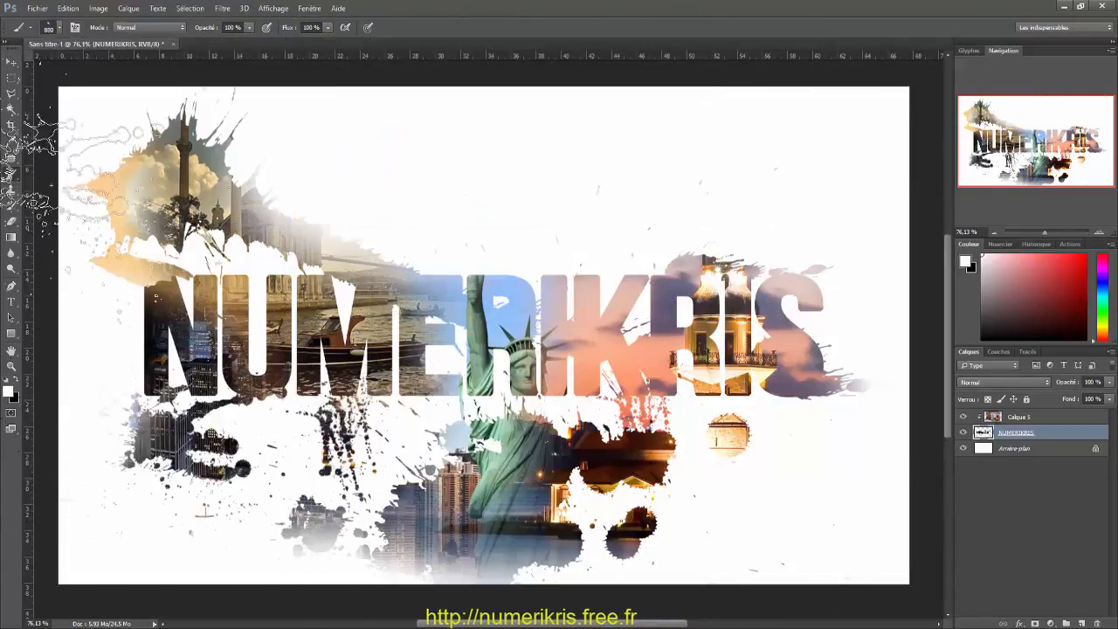
Step: Stamp the 2446 splatter brush in the canvas's lower-right corner and above the I, K and R on the NUMERIKRIS layer
click(60, 28)
click(860, 131)
click(59, 28)
click(118, 120)
click(846, 512)
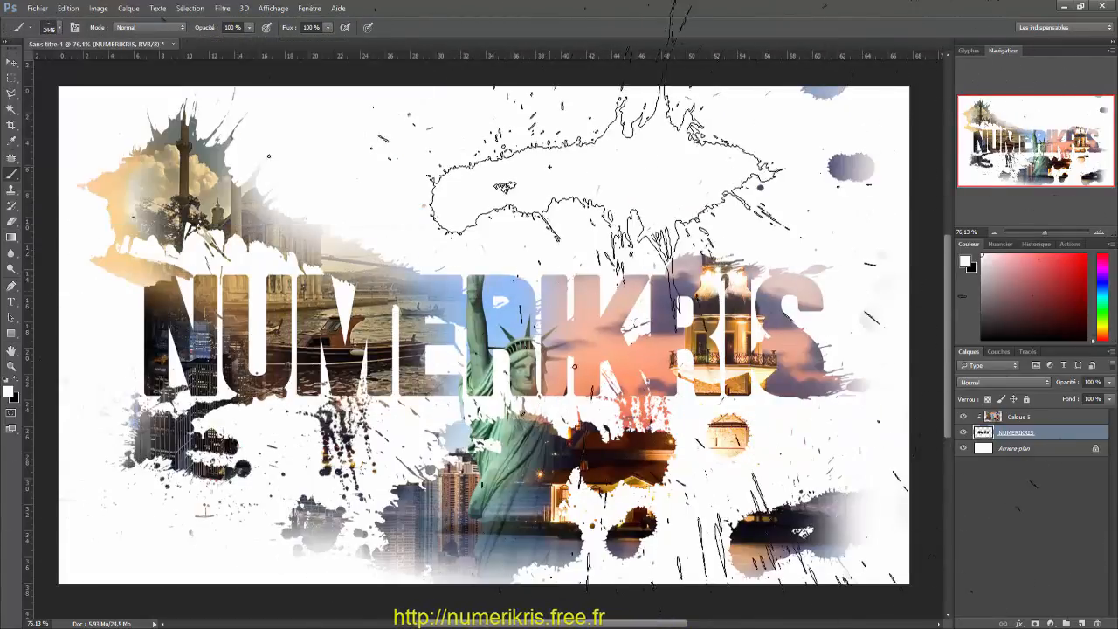
click(549, 166)
Step: Choose the 2483 splatter brush, reduce it to 880 px, and stamp it around the first letters on the NUMERIKRIS layer
click(59, 28)
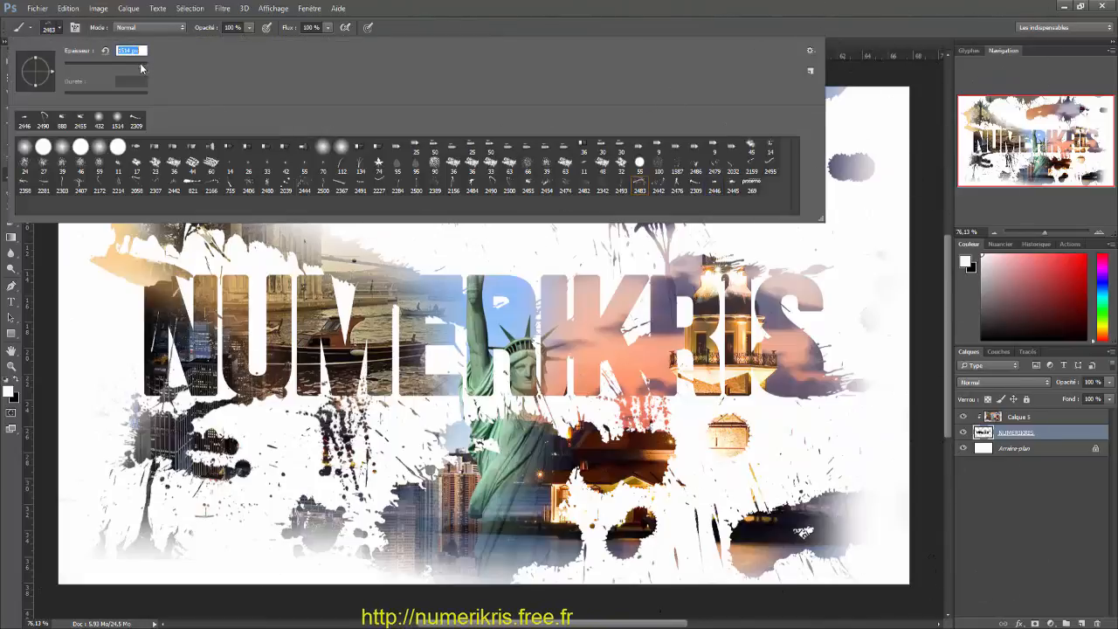
click(248, 186)
click(279, 393)
scroll(280, 393, down, 4)
click(68, 8)
click(87, 22)
Step: Stamp round blobs across the canvas with the 2444 splatter brush on the NUMERIKRIS layer, and switch to the Move tool
click(59, 28)
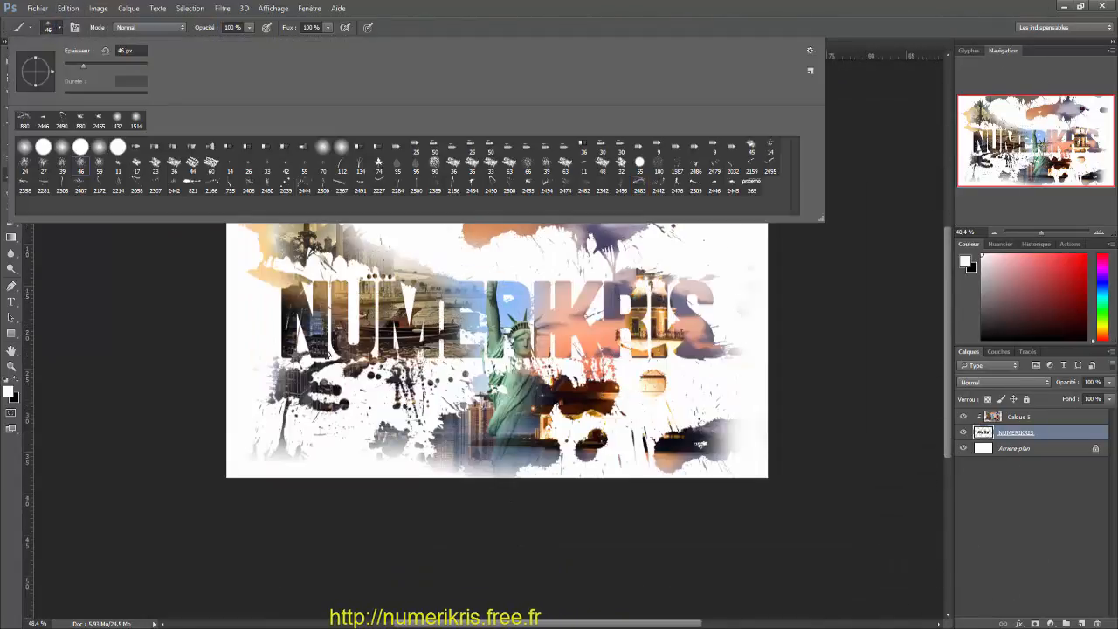
click(249, 186)
click(60, 28)
click(327, 199)
click(672, 482)
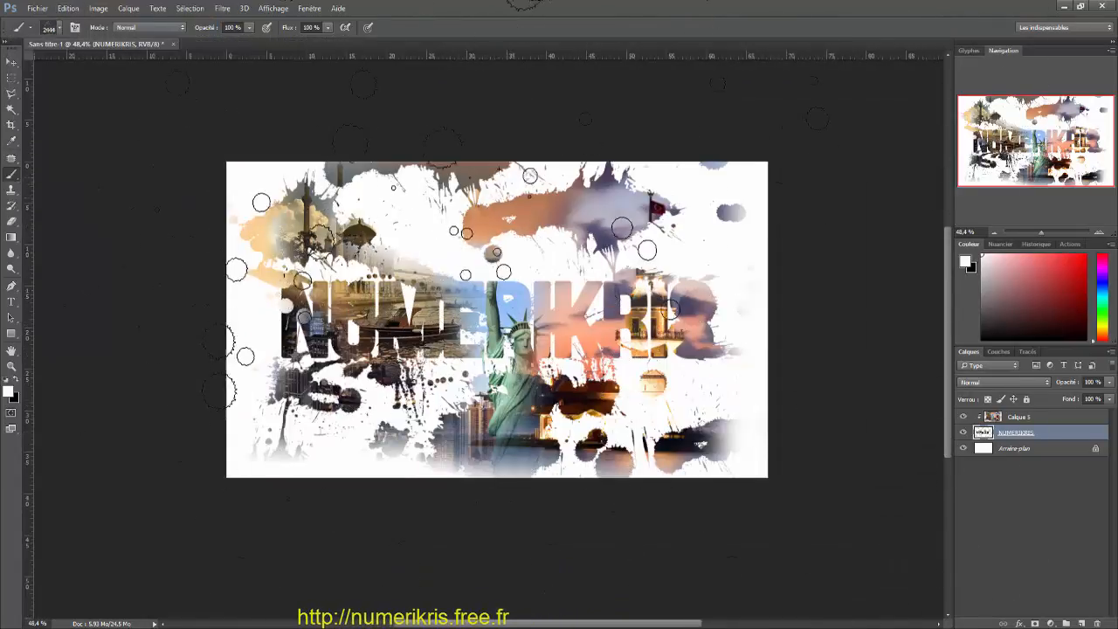
click(494, 134)
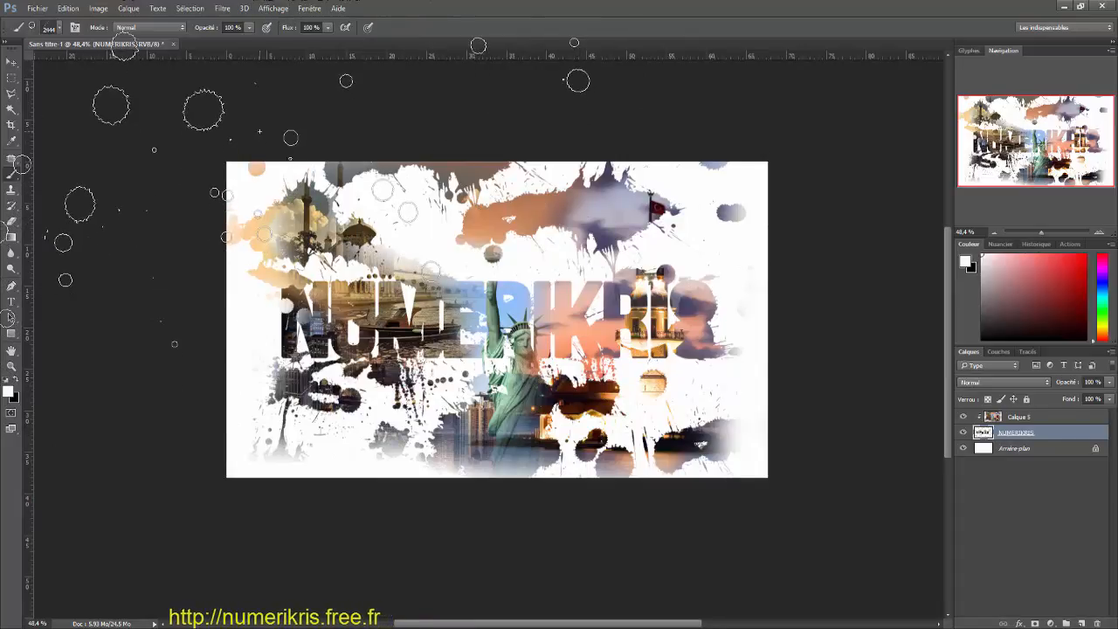
click(16, 62)
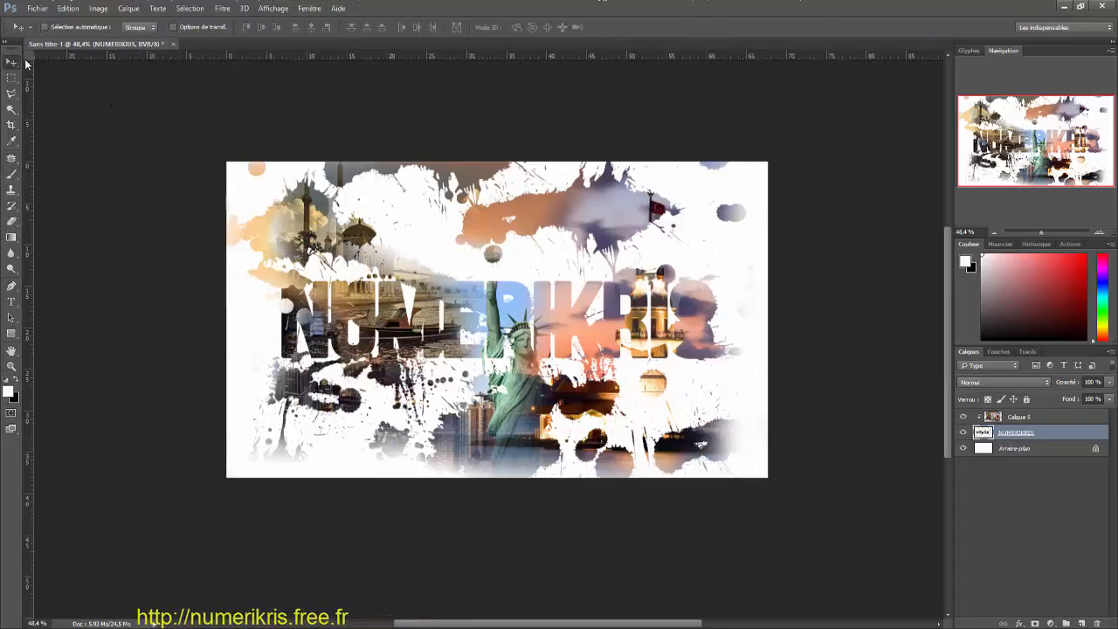